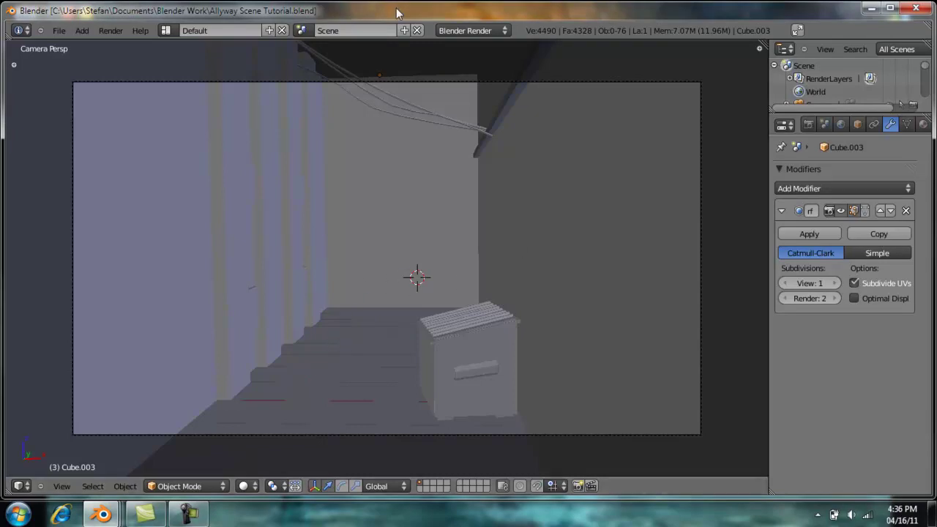
Snap the 3D cursor to the floor section near the alley's back wall and add a cube there.
middle_drag(370, 195, 368, 188)
middle_drag(425, 198, 440, 214)
scroll(440, 214, up, 3)
middle_drag(375, 248, 442, 270)
right_click(443, 278)
key(shift+s)
click(436, 301)
key(shift+a)
key(Escape)
key(shift+a)
mouse_move(449, 271)
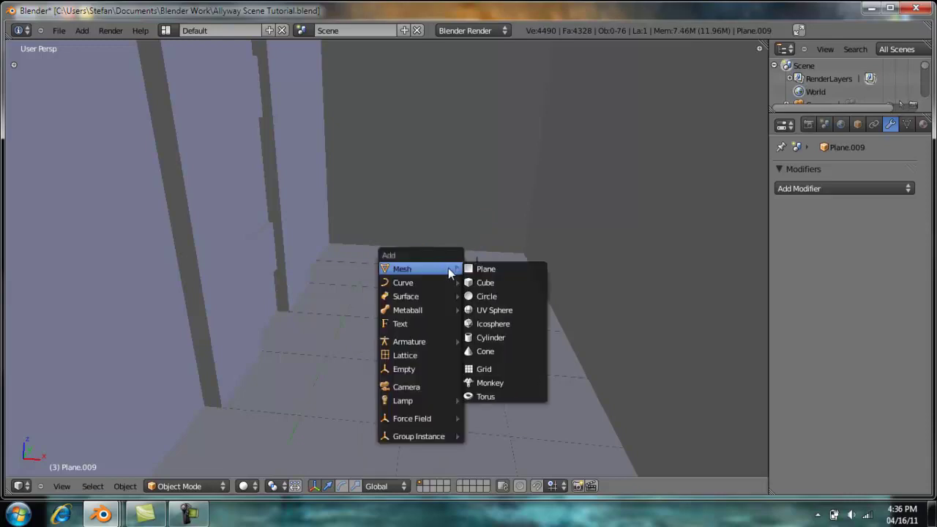
click(489, 283)
Move the new cube along X, away from the side wall toward the middle of the alley.
drag(526, 275, 458, 272)
key(ctrl+z)
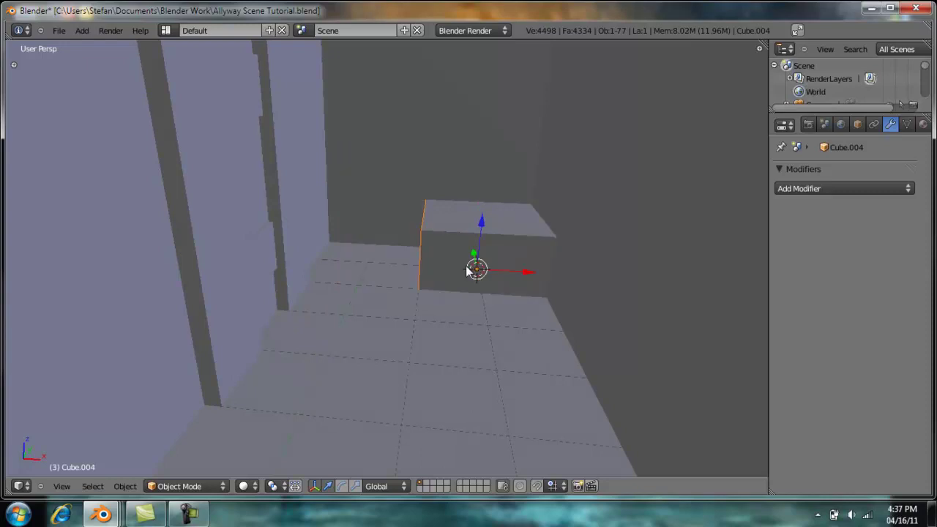
drag(523, 274, 471, 271)
middle_drag(443, 289, 475, 279)
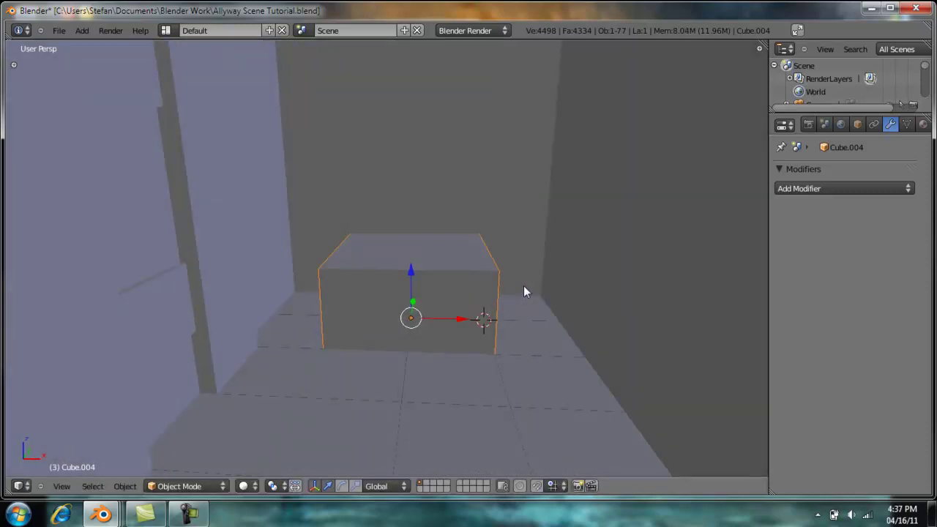
Flatten the cube along Z to about 0.21 and raise it slightly above the floor.
key(s)
key(z)
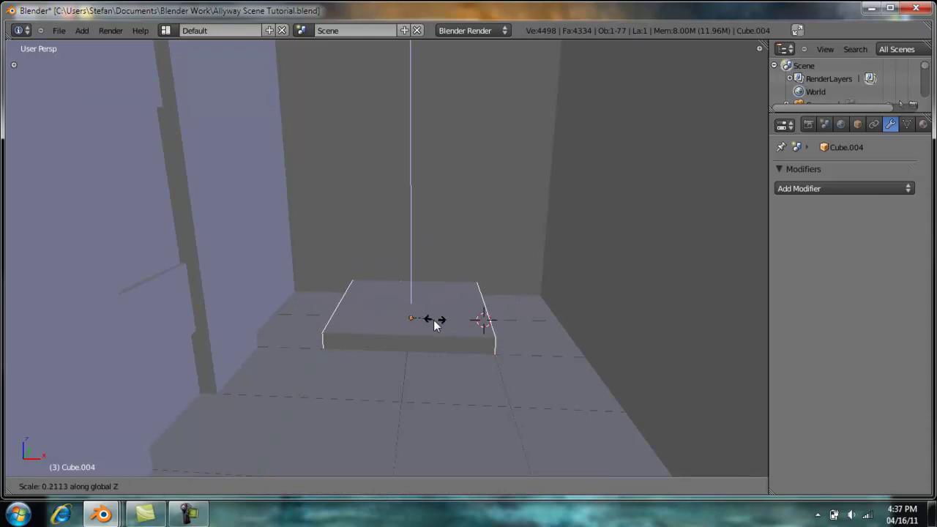
click(436, 325)
drag(412, 273, 409, 255)
middle_drag(502, 280, 533, 313)
key(s)
key(z)
key(Escape)
key(s)
key(z)
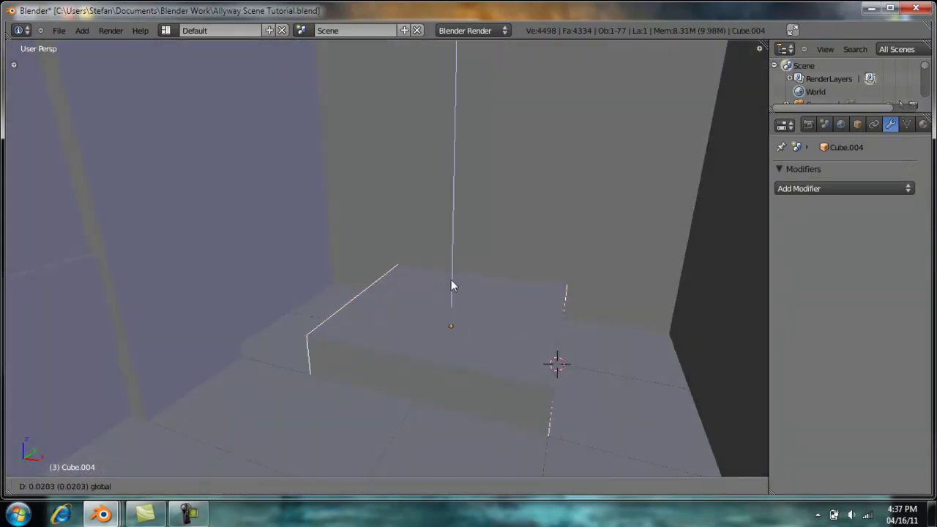
key(Escape)
Enter Edit Mode on the flattened block and add a horizontal loop cut around the middle of its sides.
key(Tab)
middle_drag(498, 339, 550, 319)
key(a)
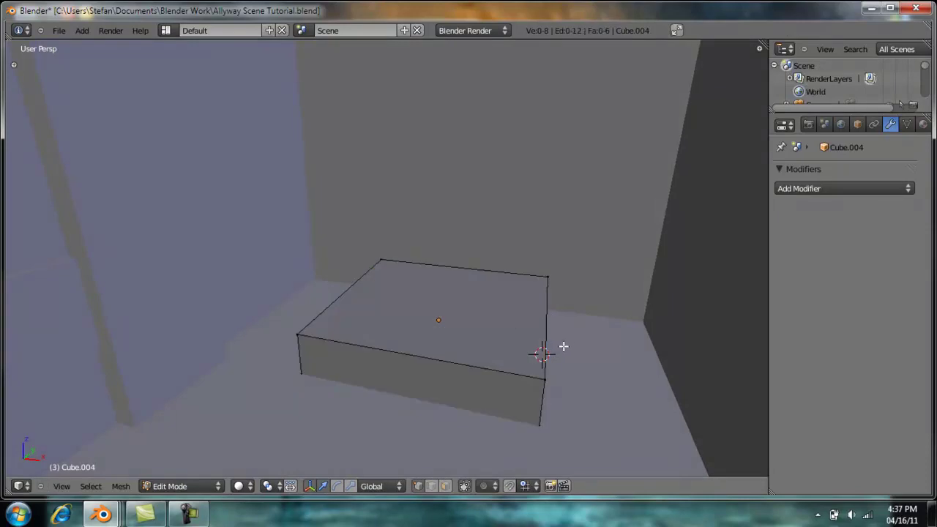
click(552, 389)
click(551, 387)
Try to shape a step by extruding the block's upper front edges backward and deleting the original front edges.
shift+right_click(303, 336)
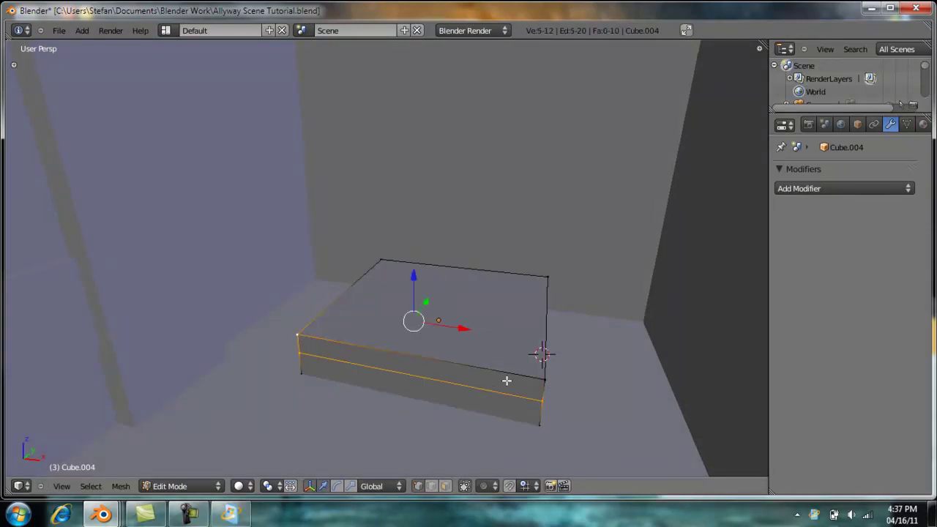
shift+right_click(542, 379)
drag(441, 311, 461, 293)
right_click(446, 301)
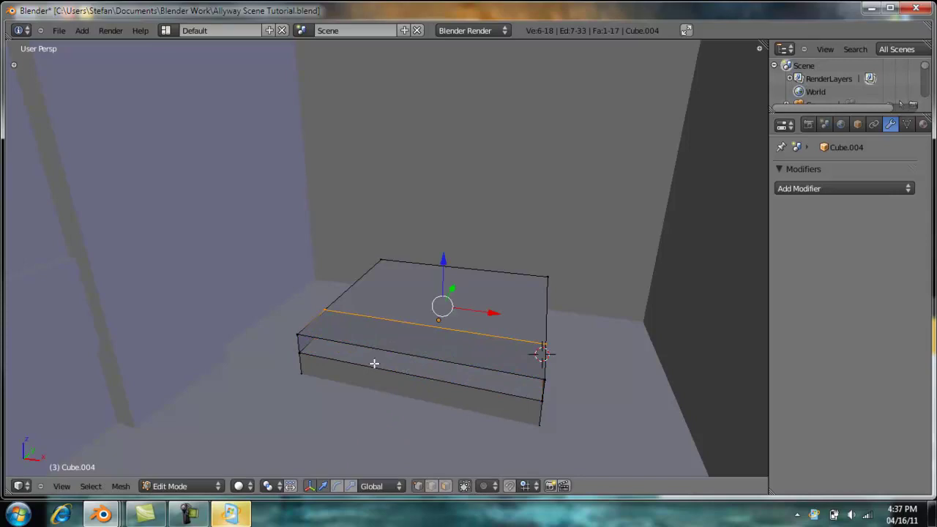
right_click(301, 339)
alt+right_click(517, 376)
key(x)
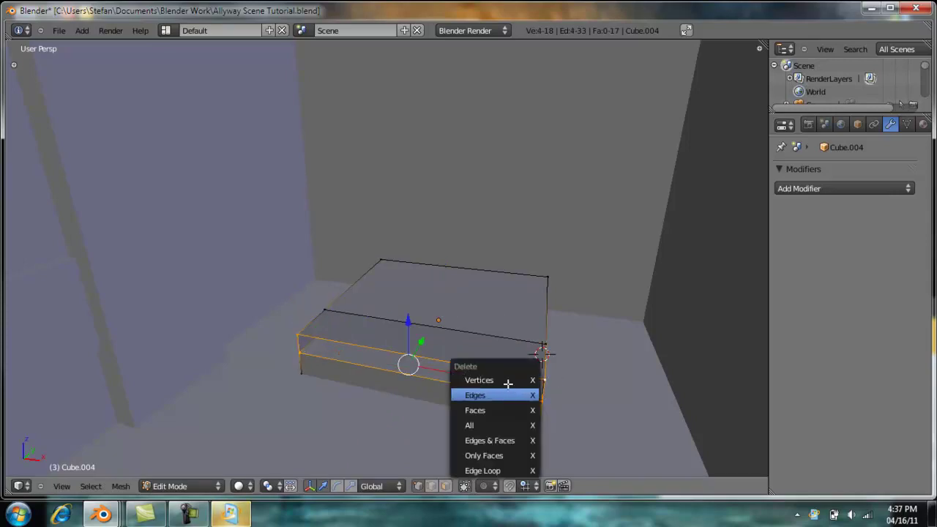
click(506, 393)
Undo the edge deletion, extrusion and loop cut on the block, and return to Object Mode.
key(ctrl+z)
key(ctrl+z)
key(ctrl+z)
key(ctrl+z)
key(ctrl+z)
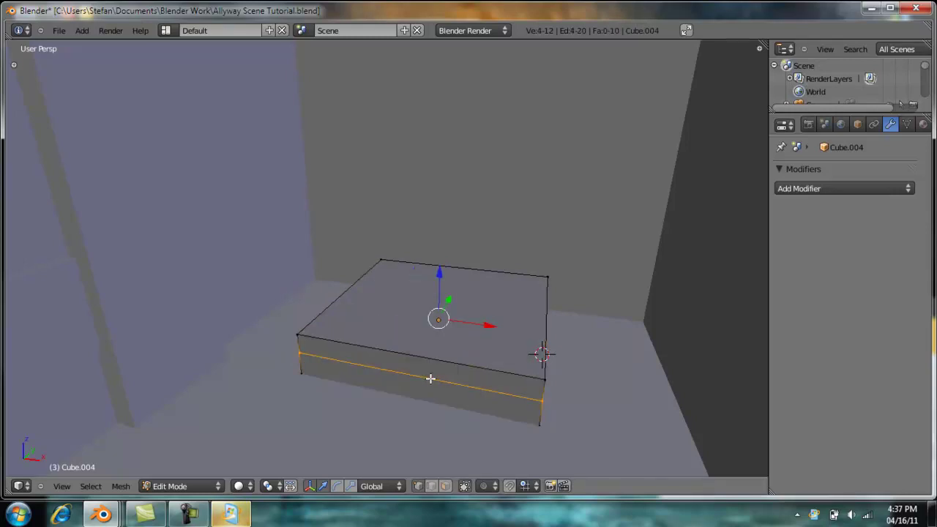
key(a)
key(Tab)
Thin the block further along Z and lower it to sit on the floor as the bottom step.
middle_drag(441, 379, 461, 359)
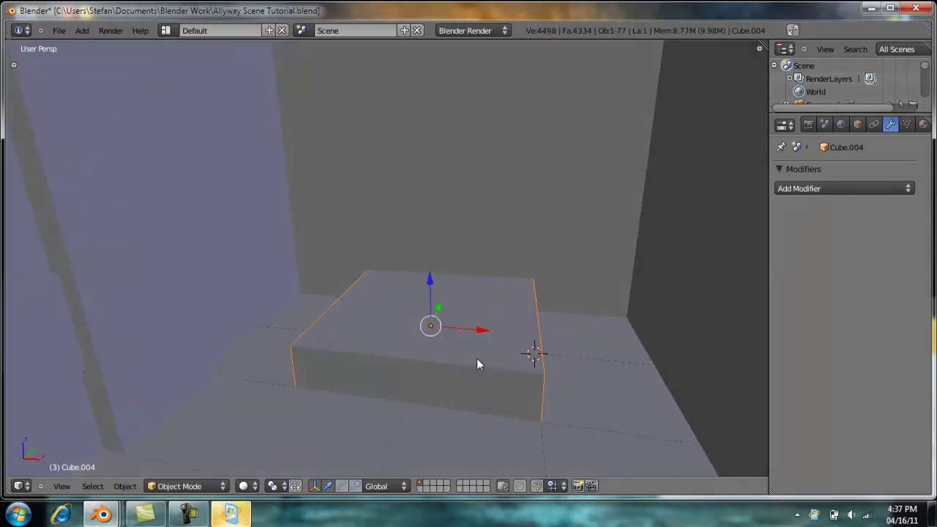
key(s)
key(z)
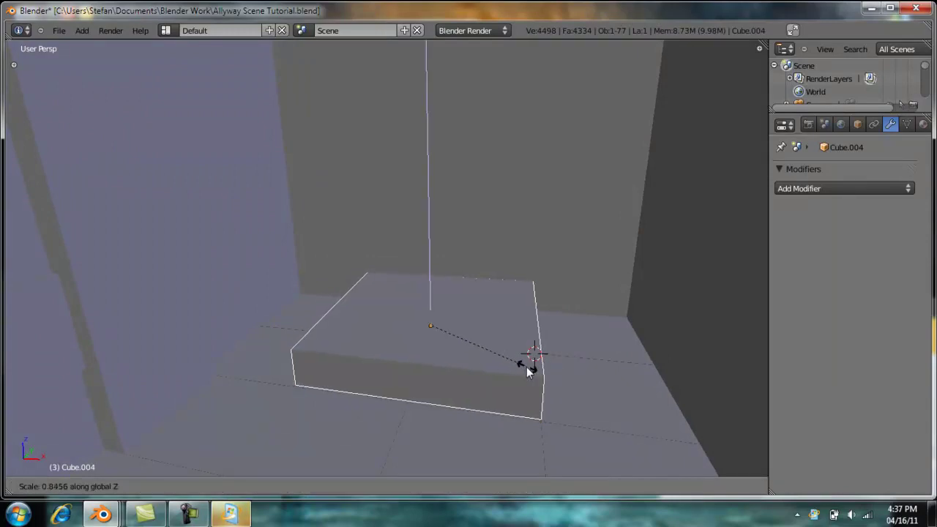
click(475, 347)
drag(431, 281, 431, 285)
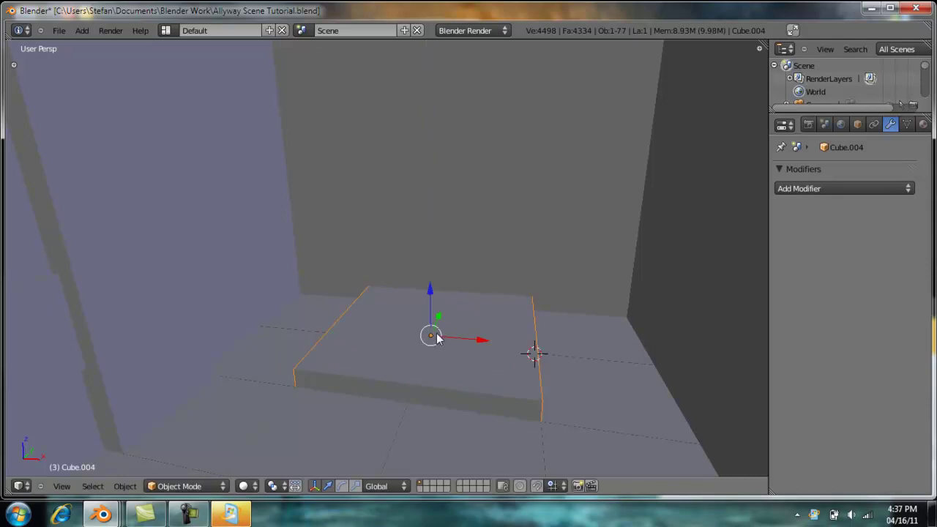
Close the unrelated program running in the background.
right_click(246, 512)
click(237, 479)
click(895, 483)
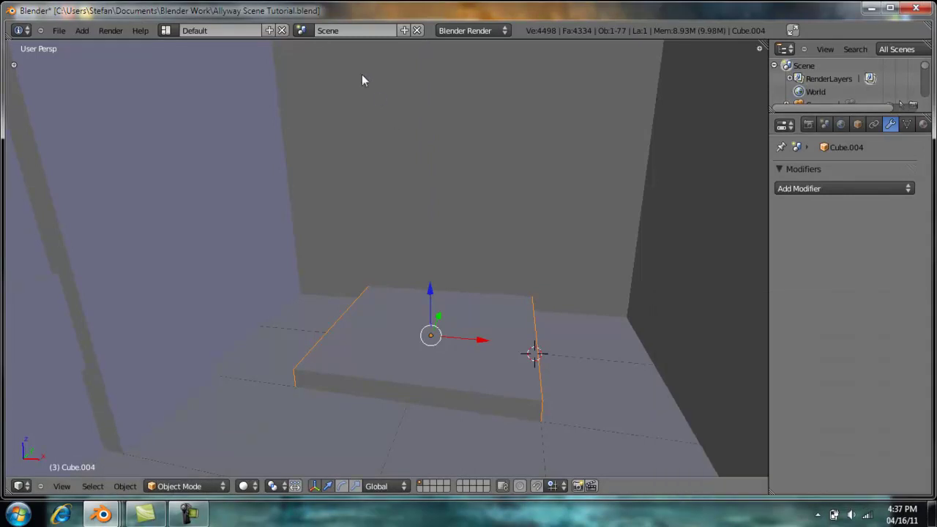
Duplicate the step block and move the copy up along Z by about 0.21, on top of the original.
right_click(510, 341)
right_click(476, 313)
key(shift+d)
key(z)
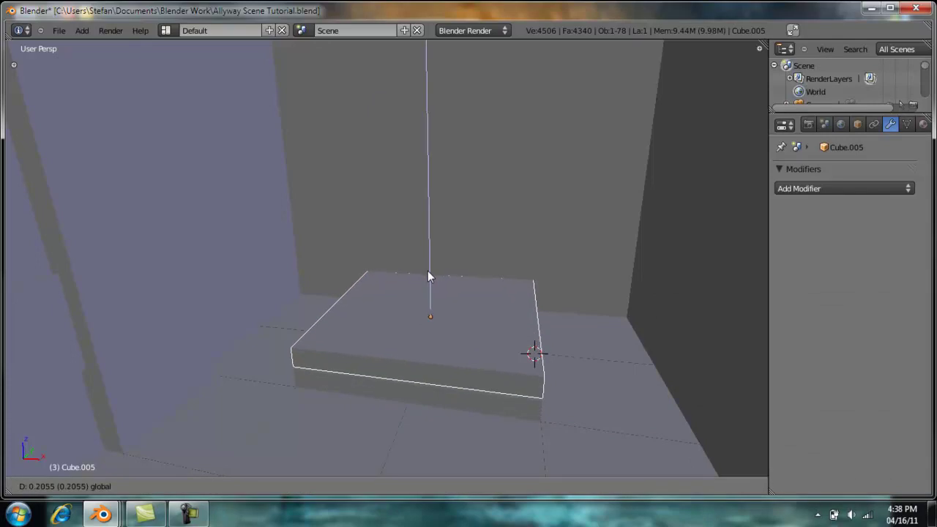
click(427, 272)
Scale the upper step along Y to about 0.76 and move it back along Y by about 0.23.
key(s)
key(x)
key(y)
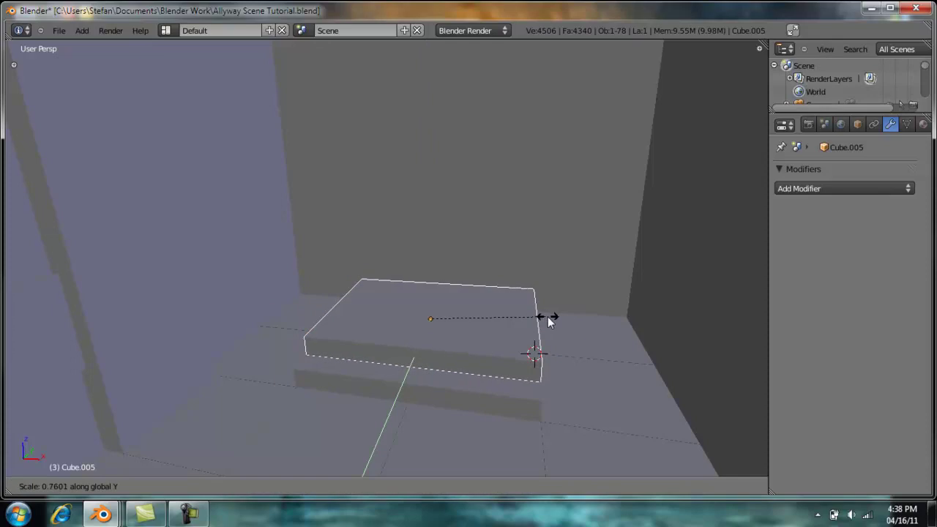
click(547, 316)
key(g)
key(y)
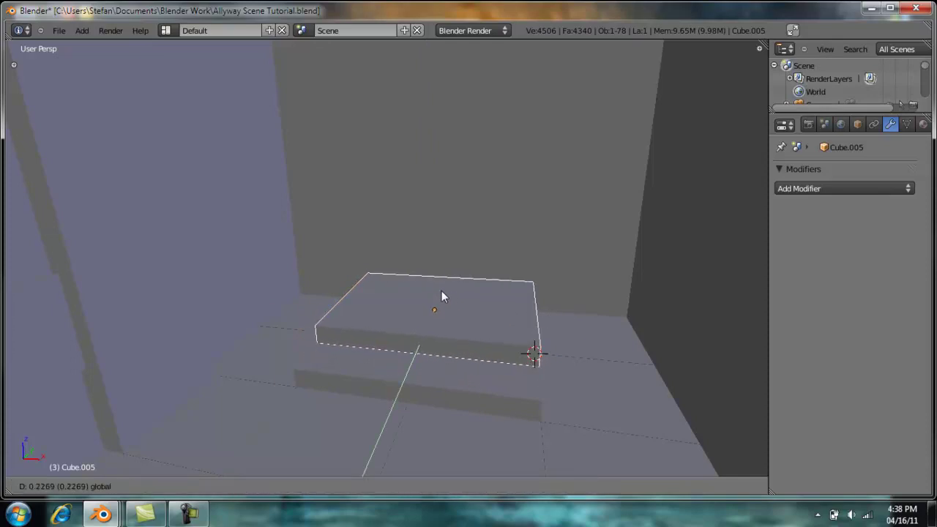
click(442, 290)
Snap the 3D cursor to the upper step block.
middle_drag(442, 291, 370, 323)
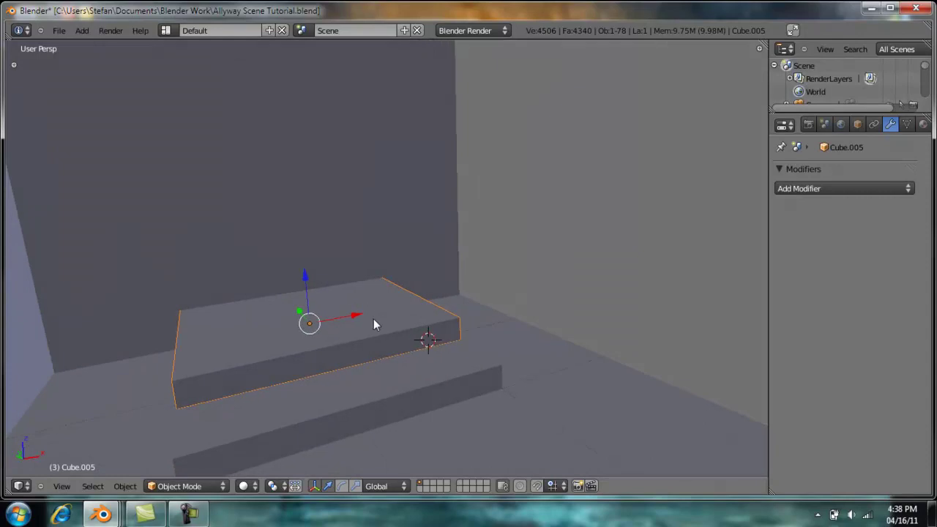
middle_drag(531, 318, 401, 329)
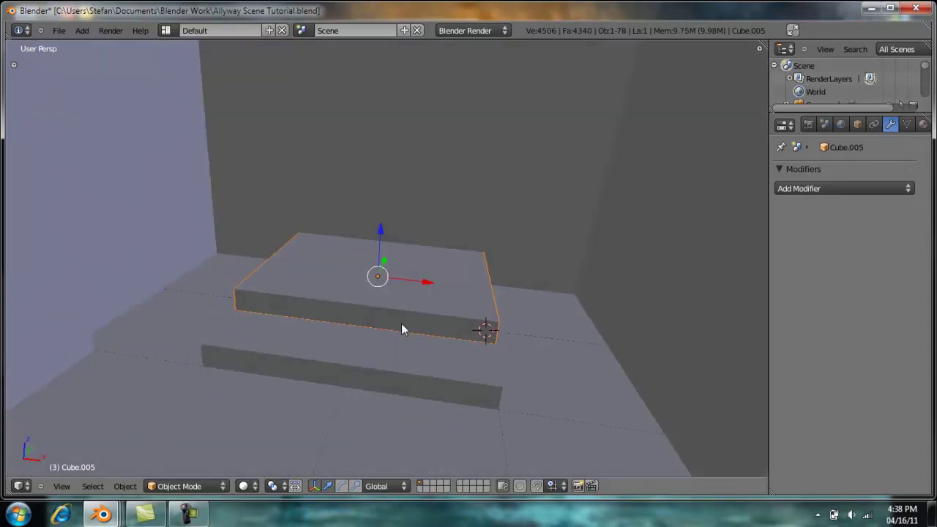
key(KP_0)
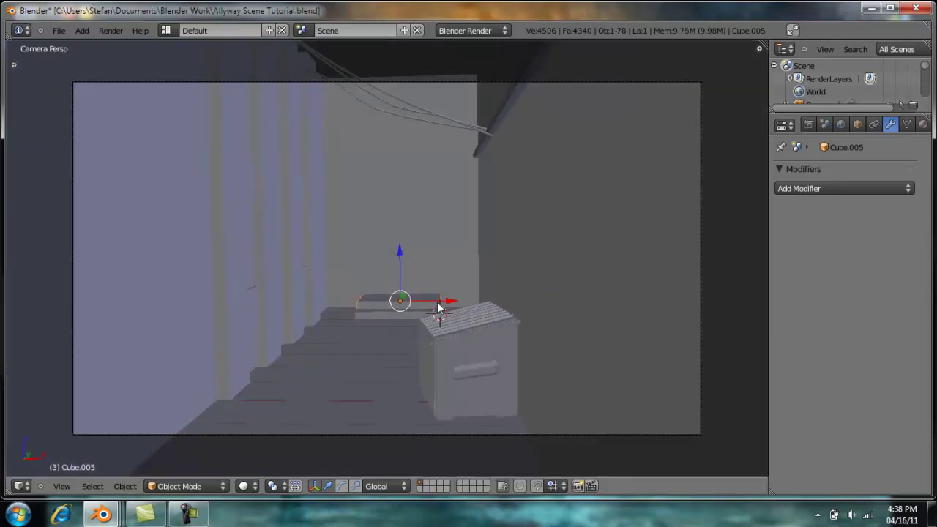
key(KP_Decimal)
middle_drag(444, 279, 367, 344)
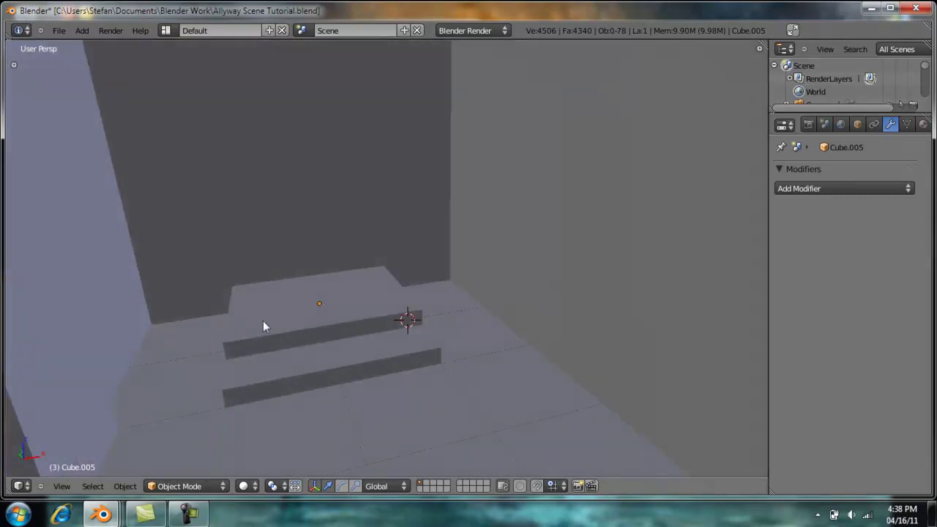
middle_drag(276, 333, 250, 307)
middle_drag(400, 241, 346, 349)
right_click(346, 349)
key(shift+s)
click(354, 369)
Try a cube on the upper step with a narrower X scale, and delete it.
key(a)
key(shift+a)
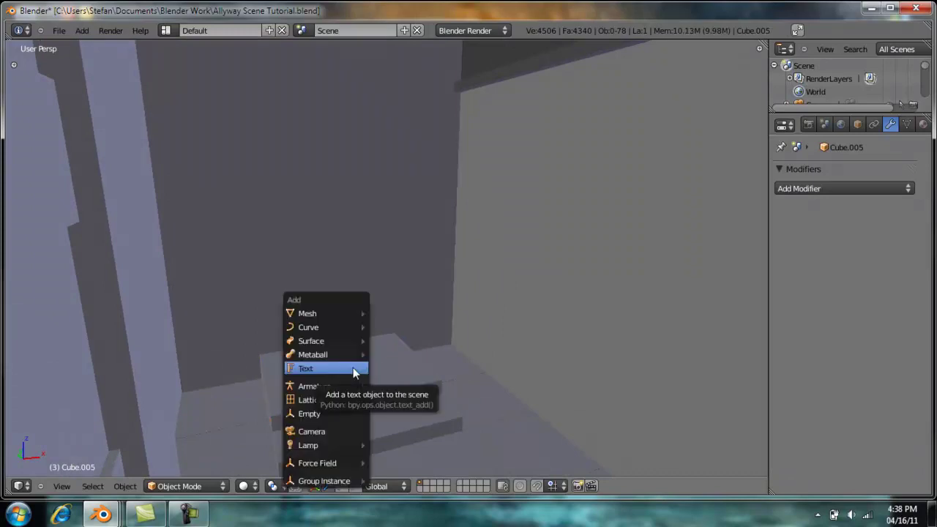
mouse_move(337, 314)
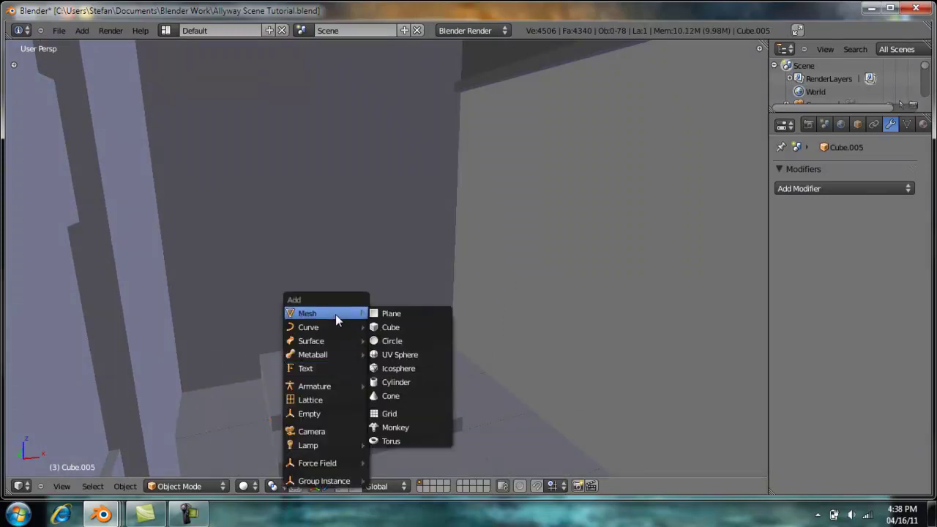
click(404, 329)
key(s)
key(Escape)
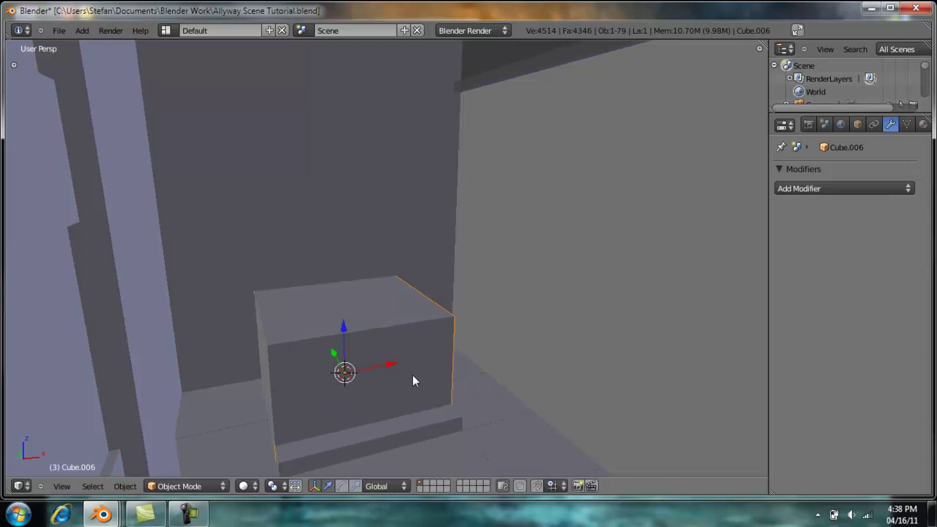
key(s)
key(x)
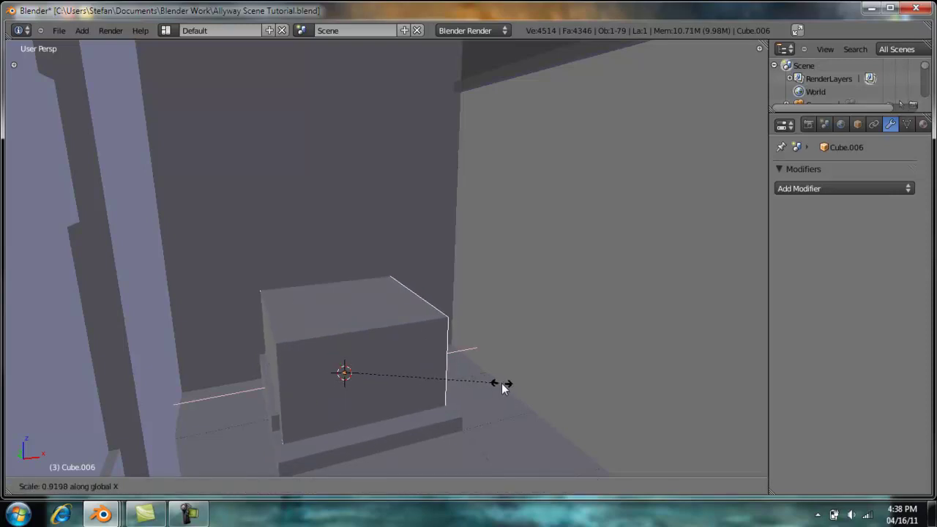
key(Escape)
key(x)
click(456, 383)
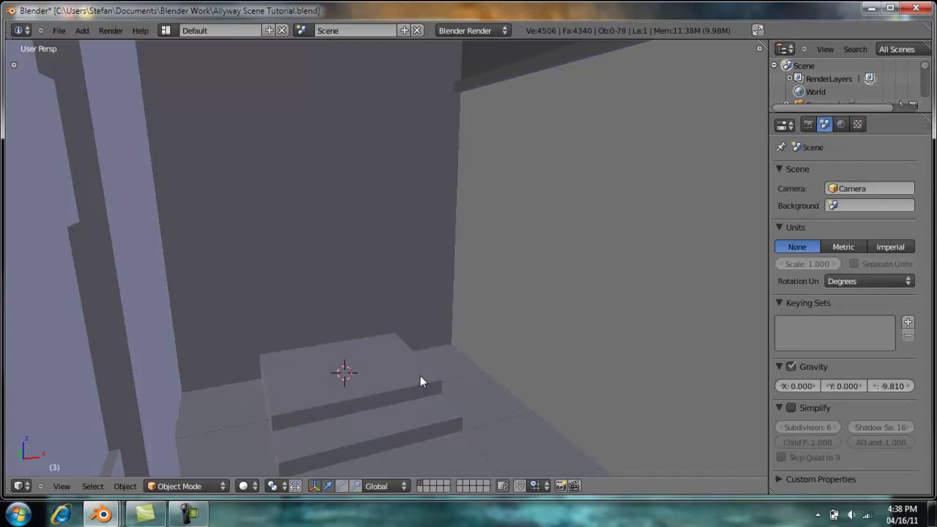
Add a plane at the upper step and rotate it 90 degrees about X to stand upright.
right_click(371, 375)
key(shift+a)
mouse_move(391, 315)
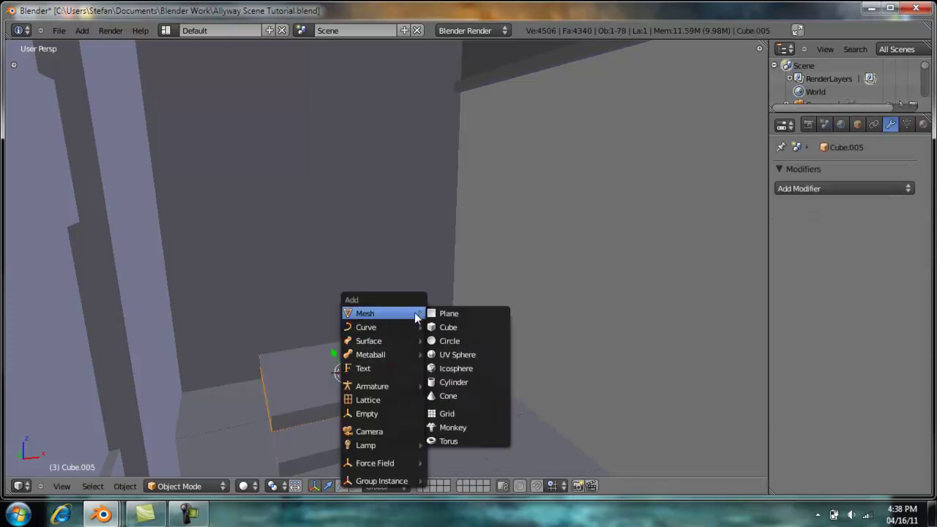
click(457, 314)
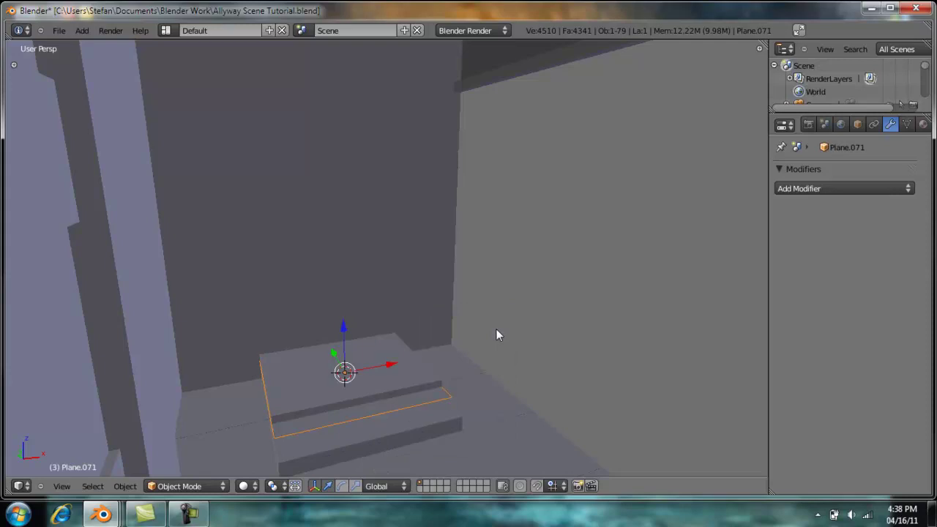
text(rx)
text(90)
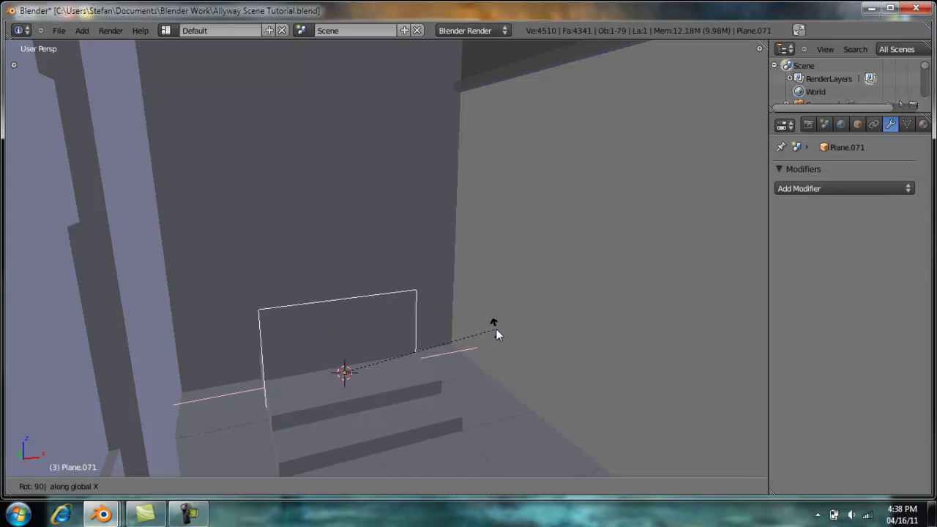
key(Return)
Raise the upright plane along Z above the steps and move it about 0.76 along Y to the back wall.
key(g)
key(z)
click(319, 277)
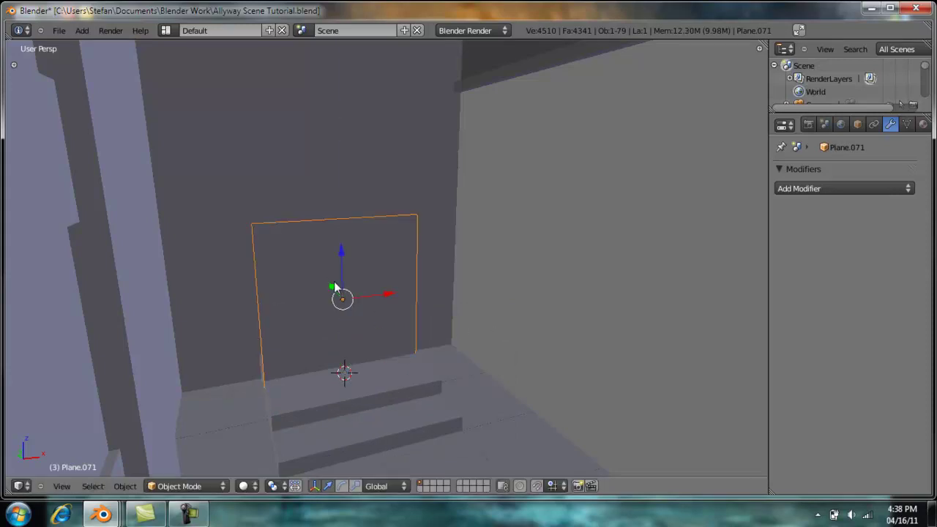
key(g)
key(y)
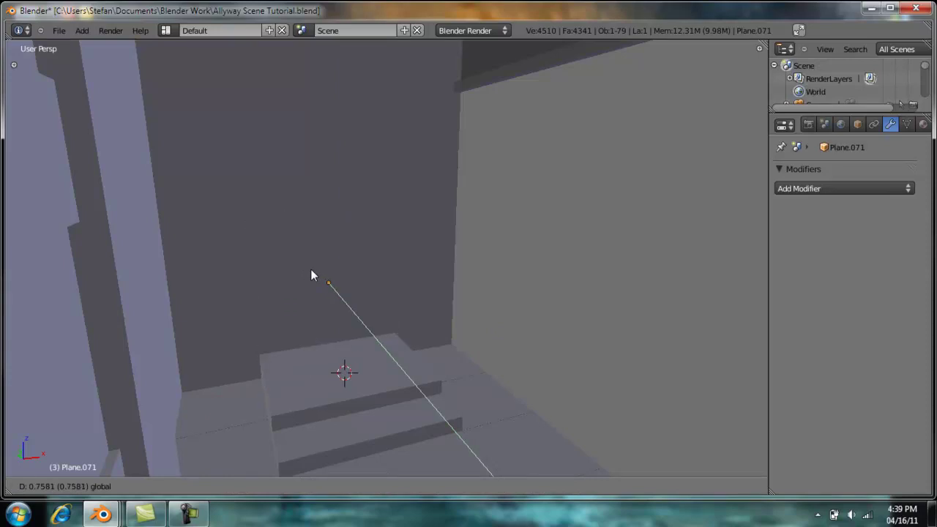
click(310, 269)
Narrow the upright plane along X to the proportions of a door.
key(s)
key(x)
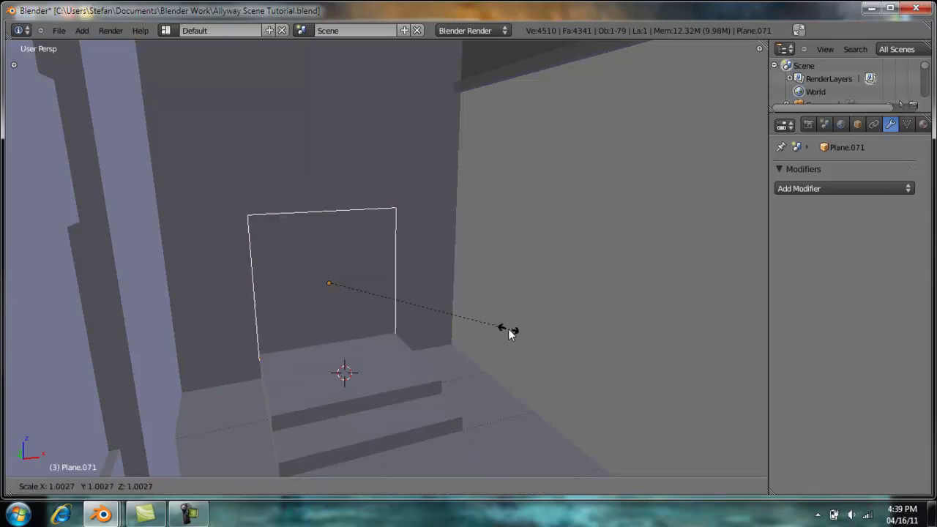
click(428, 327)
Give the door plane a new material with a dark grey diffuse color.
middle_drag(387, 370, 378, 351)
scroll(378, 352, up, 2)
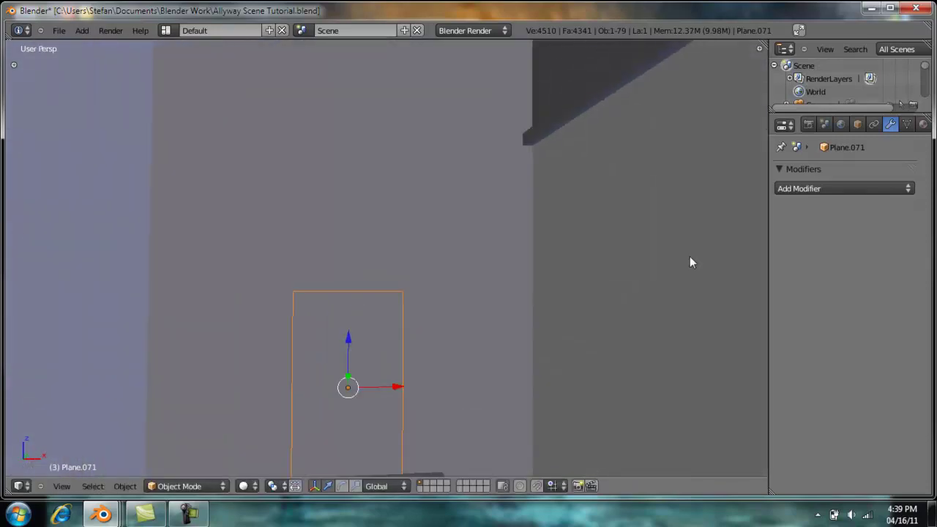
click(923, 124)
click(834, 216)
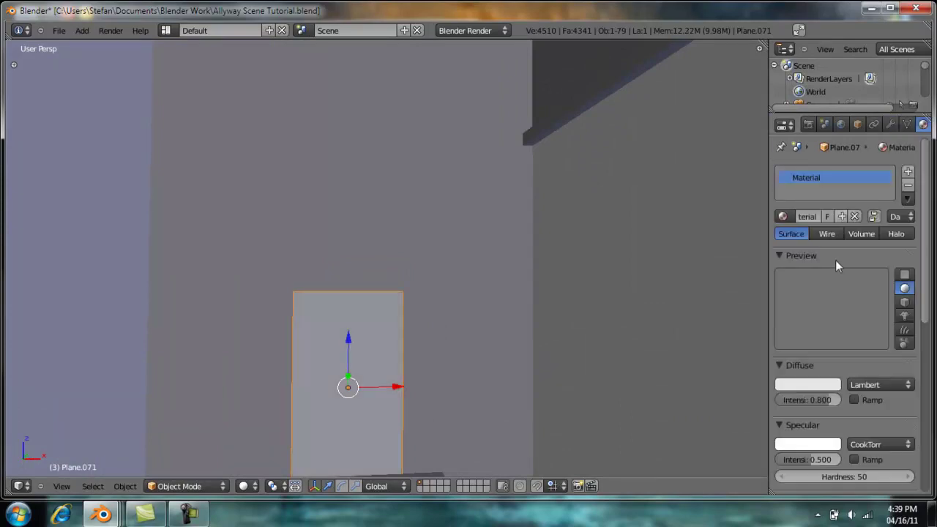
click(812, 386)
drag(830, 268, 829, 256)
Nudge the door plane about 0.007 in the negative Y direction so it sits just in front of the back wall.
middle_drag(401, 343, 393, 384)
scroll(393, 385, down, 1)
middle_drag(575, 406, 443, 392)
scroll(473, 330, up, 3)
scroll(406, 345, up, 2)
middle_drag(440, 432, 469, 454)
key(g)
key(y)
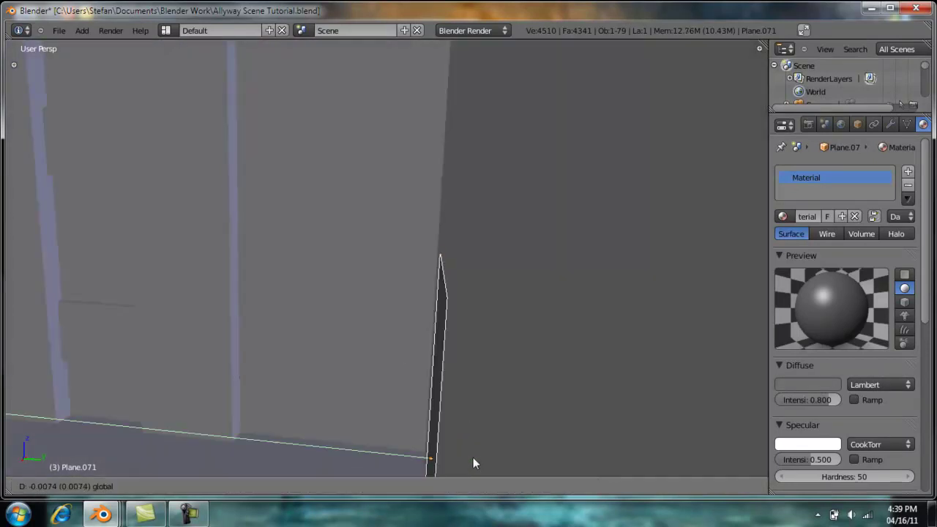
drag(473, 457, 474, 456)
Snap the 3D cursor to the centre of the door plane.
middle_drag(455, 443, 364, 353)
key(shift+s)
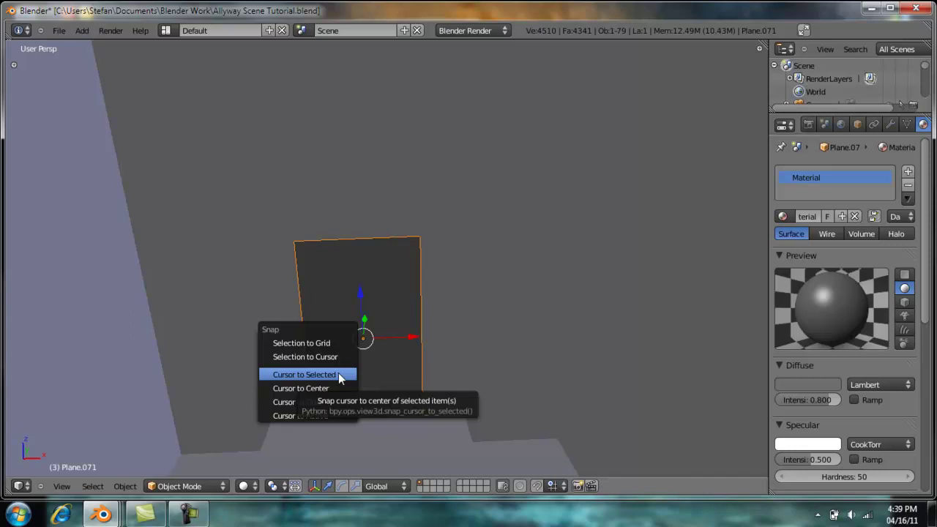
click(338, 376)
Deselect the door and add a cube at the 3D cursor.
key(a)
middle_drag(335, 339, 440, 410)
key(shift+a)
scroll(483, 380, down, 9)
middle_drag(505, 368, 326, 287)
scroll(355, 305, up, 4)
scroll(360, 295, up, 3)
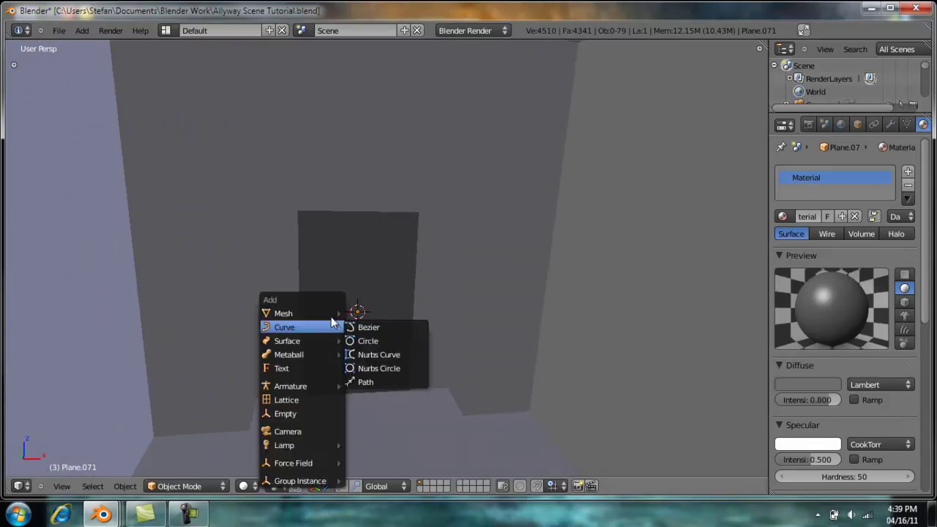
mouse_move(317, 314)
click(390, 328)
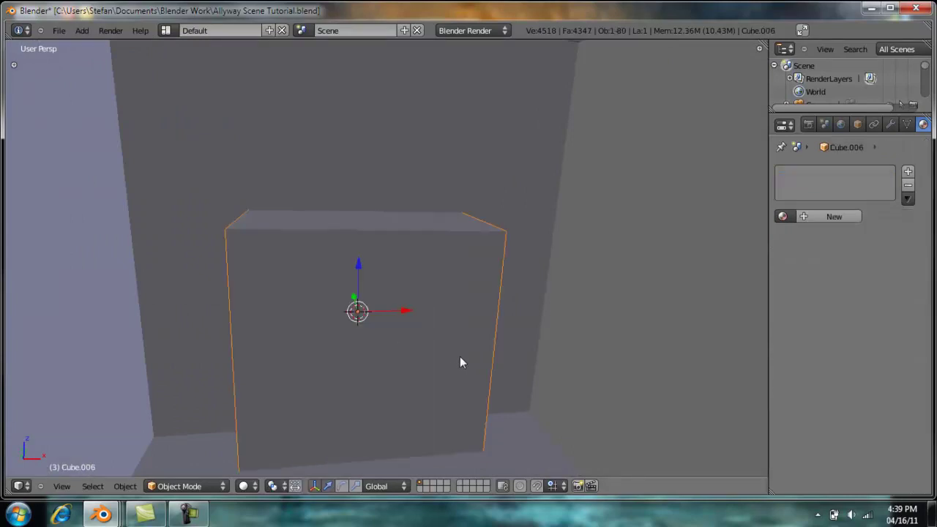
Scale the cube down along X and Y into a thin, shallow vertical post as tall as the door.
key(s)
key(x)
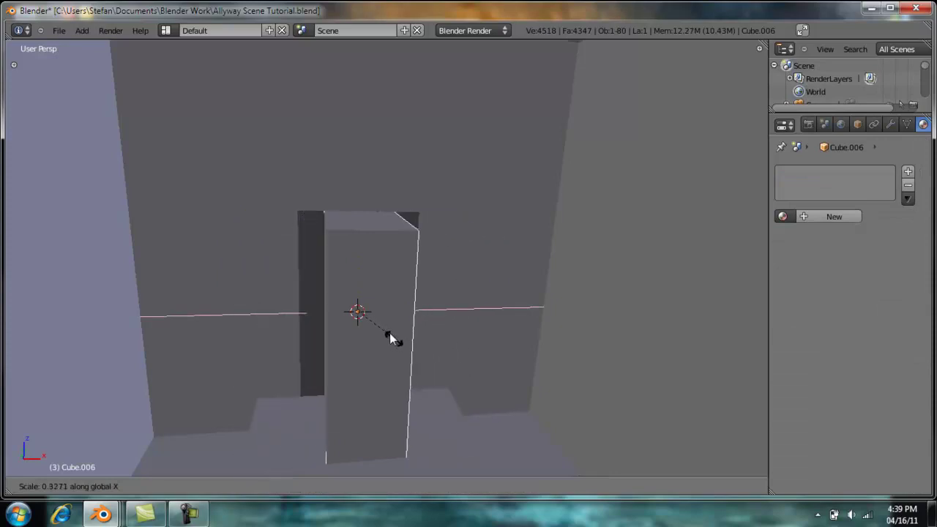
click(362, 314)
key(s)
key(z)
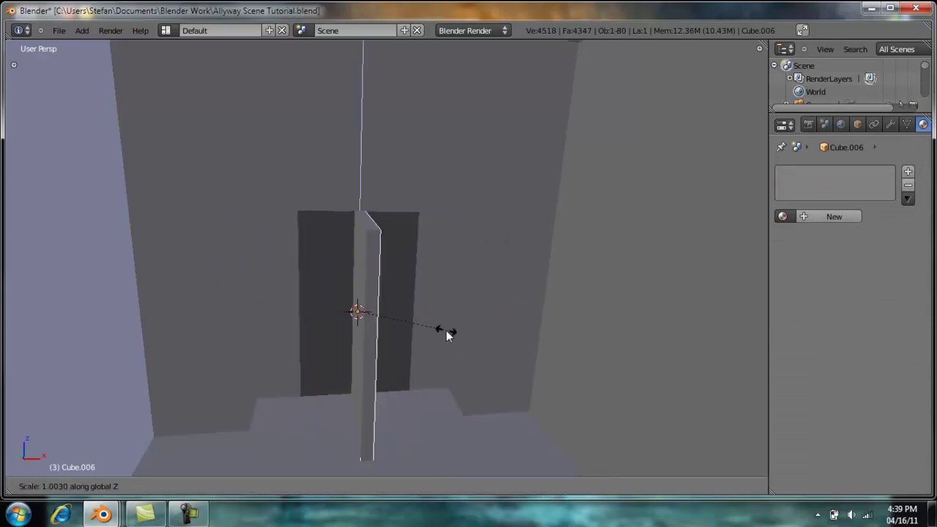
key(y)
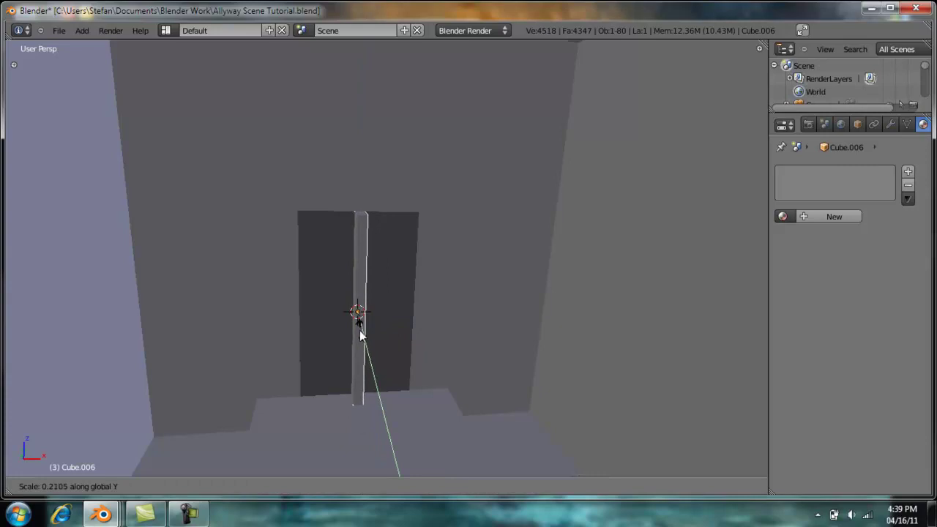
click(357, 323)
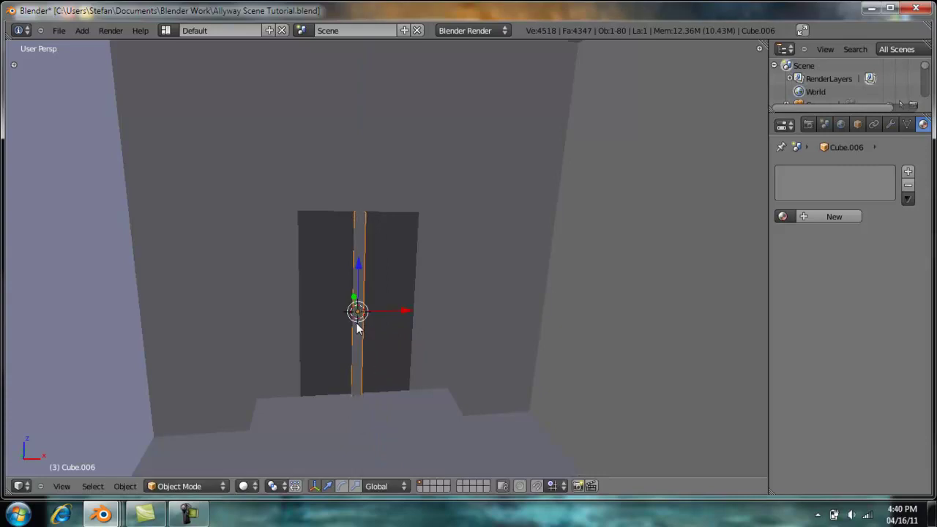
Move the post about 0.6 in the negative X direction to sit just outside the door's left edge.
key(g)
key(x)
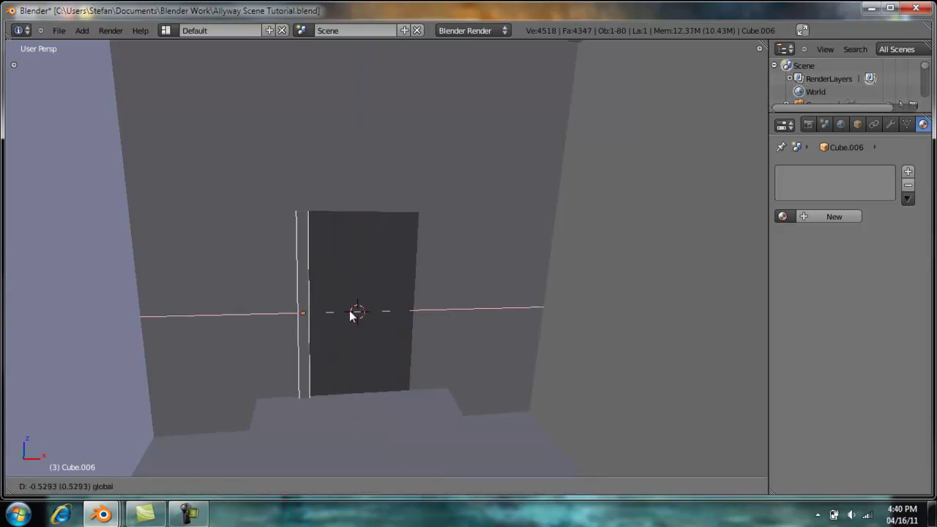
click(350, 315)
middle_drag(350, 315, 454, 249)
scroll(391, 320, up, 4)
scroll(454, 249, down, 1)
key(g)
key(x)
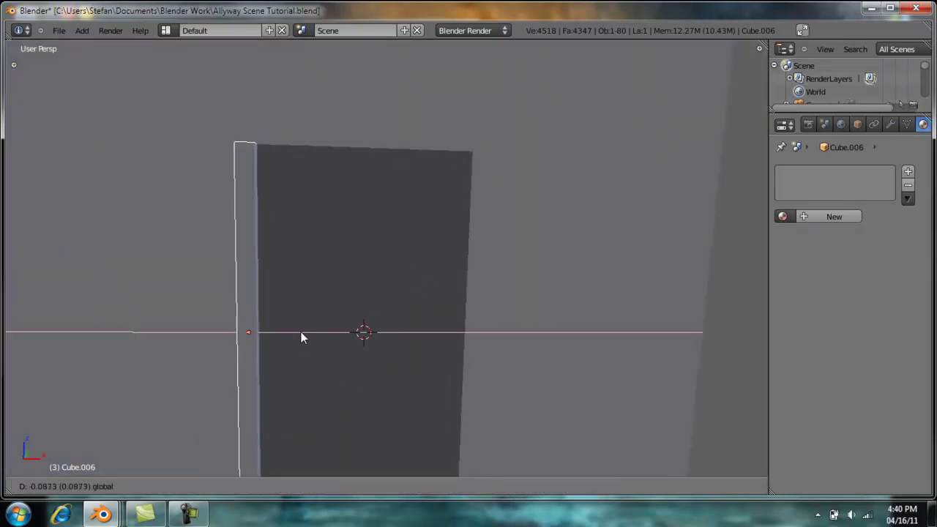
click(306, 341)
Narrow the left post slightly along X and nudge it flush against the door's edge.
middle_drag(310, 345, 288, 388)
key(s)
key(x)
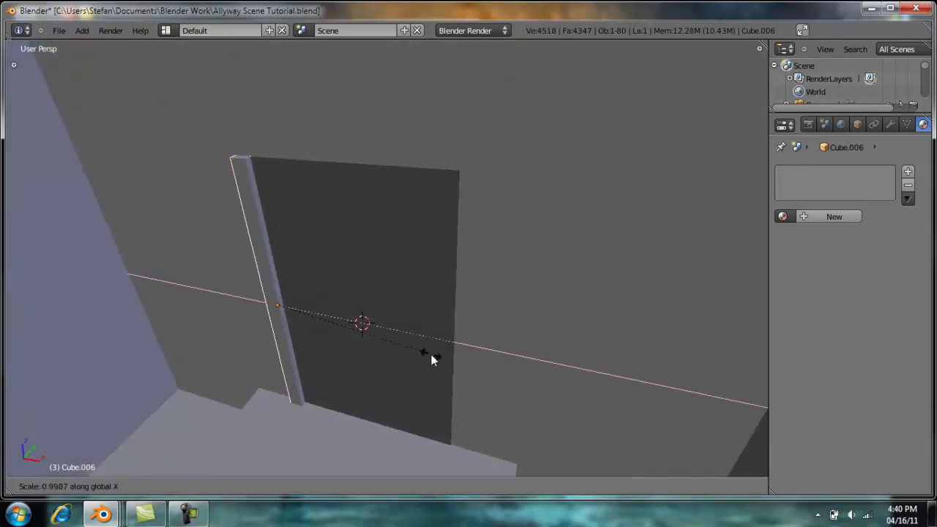
click(349, 350)
middle_drag(349, 350, 387, 347)
key(s)
key(x)
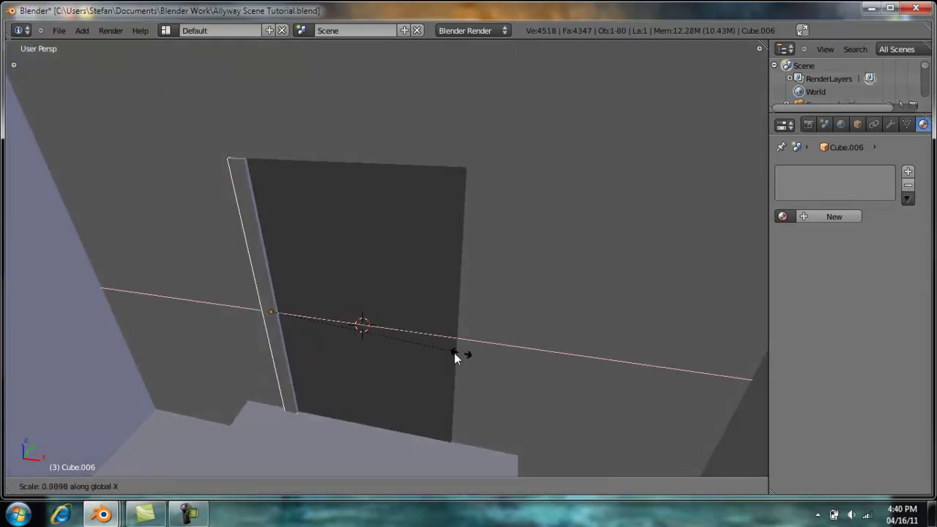
click(366, 336)
key(s)
key(x)
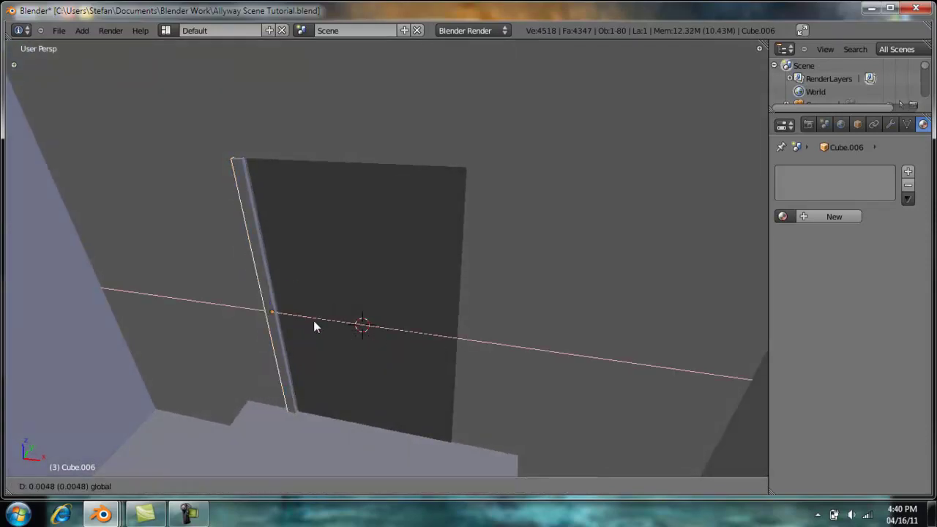
click(316, 322)
Duplicate the left post about 1.2 along X to the door's right edge.
middle_drag(345, 329, 437, 331)
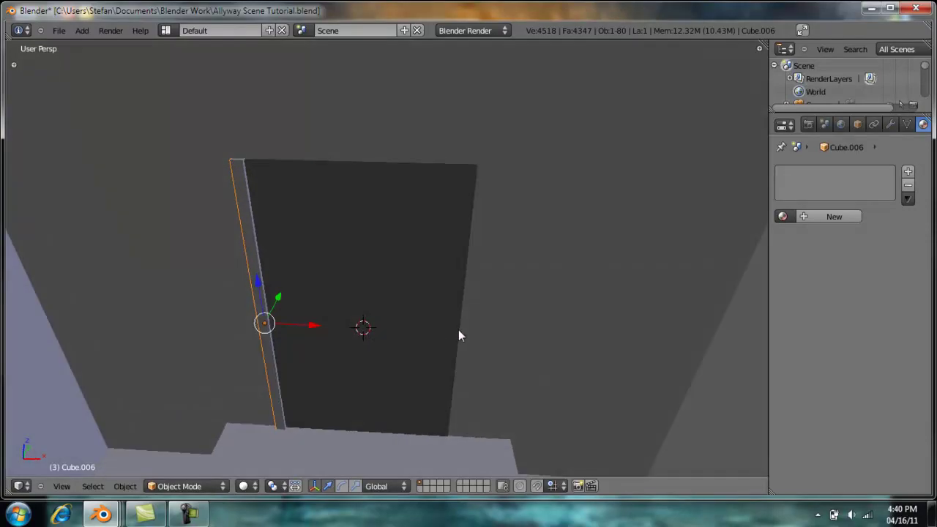
key(shift+d)
key(x)
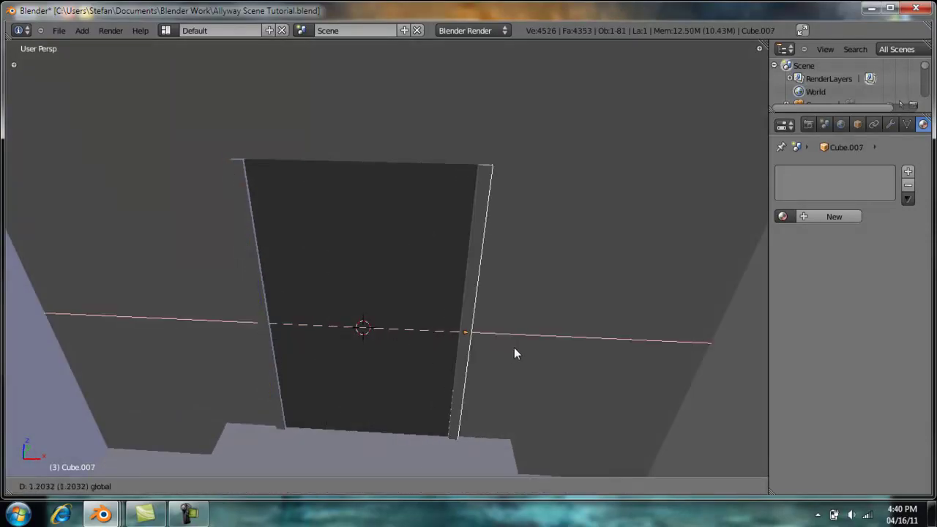
click(514, 350)
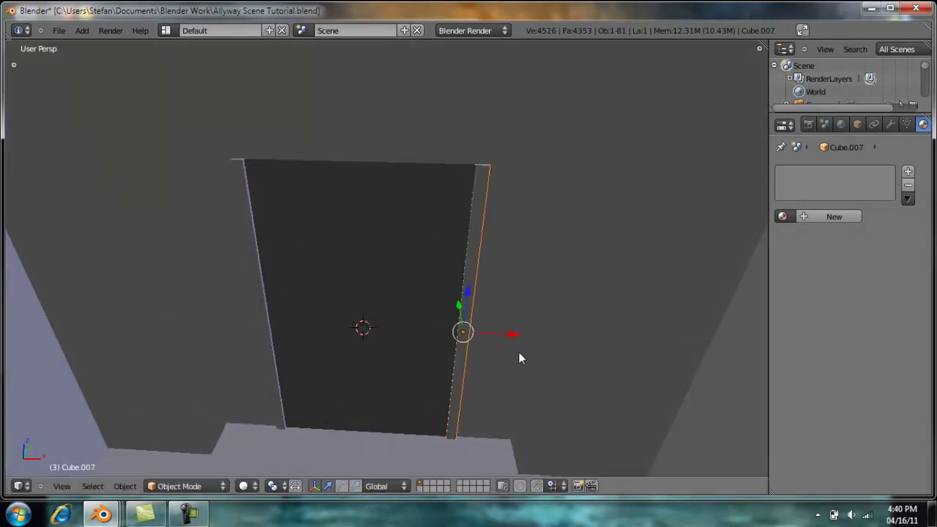
Duplicate the right post in place and snap the copy to the 3D cursor at the door's centre.
key(shift+d)
right_click(518, 352)
key(ctrl+s)
click(518, 351)
key(ctrl+s)
key(shift+s)
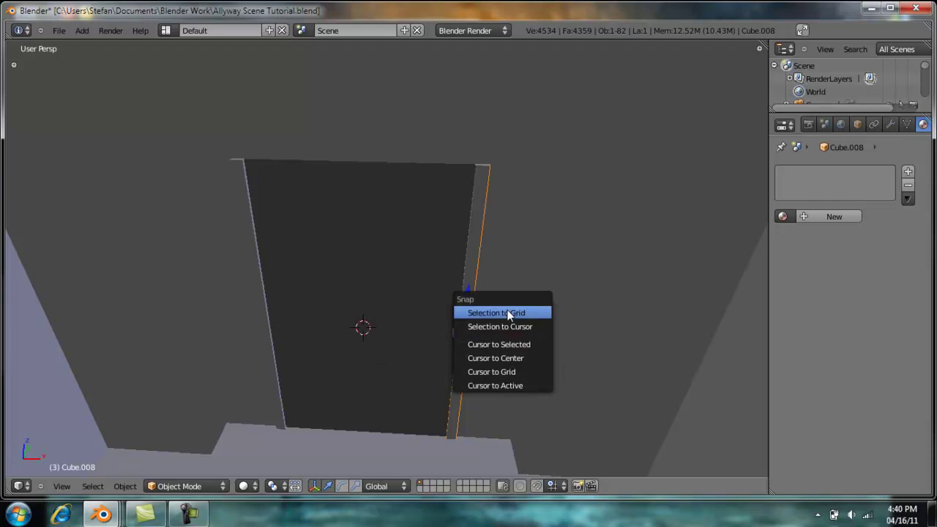
click(524, 327)
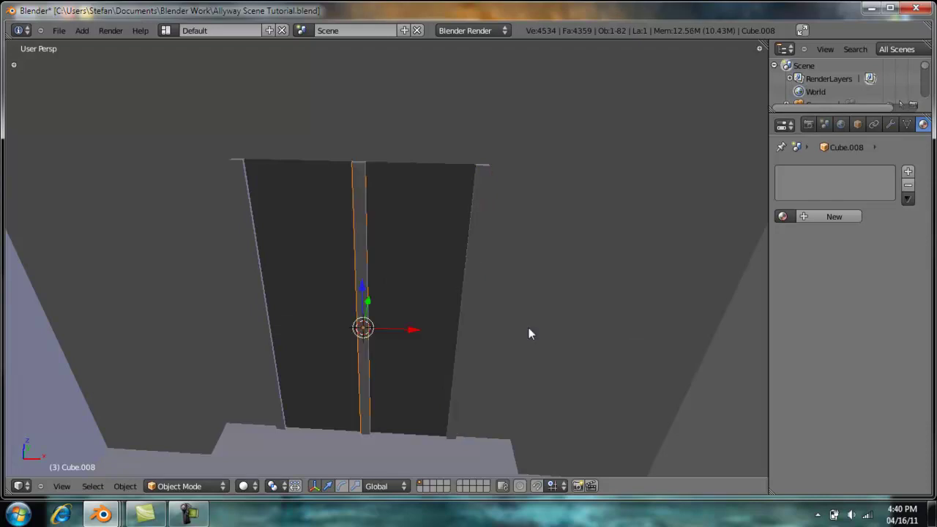
Rotate the centred post copy -90 degrees about Y so it lies horizontally.
key(r)
key(x)
key(z)
text(y)
text(90)
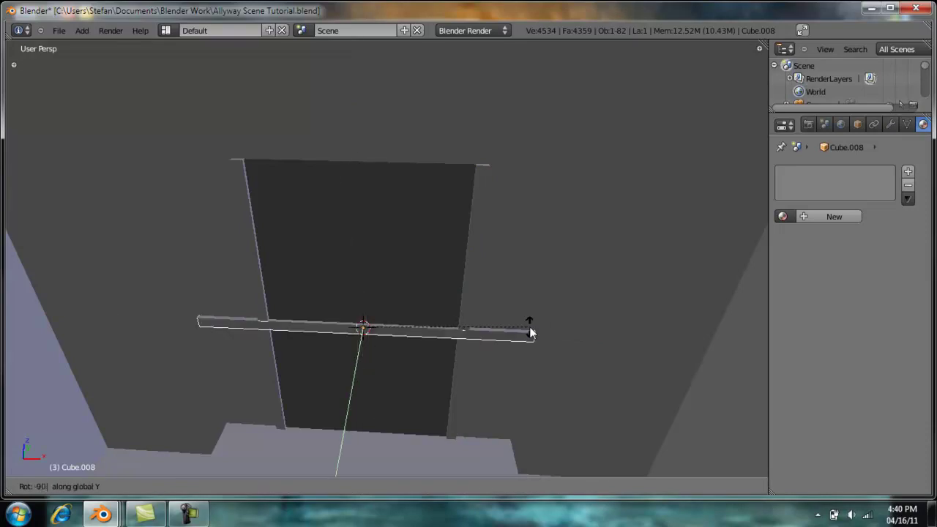
key(Return)
Raise the horizontal piece along Z until it rests on the door's top edge.
key(g)
key(z)
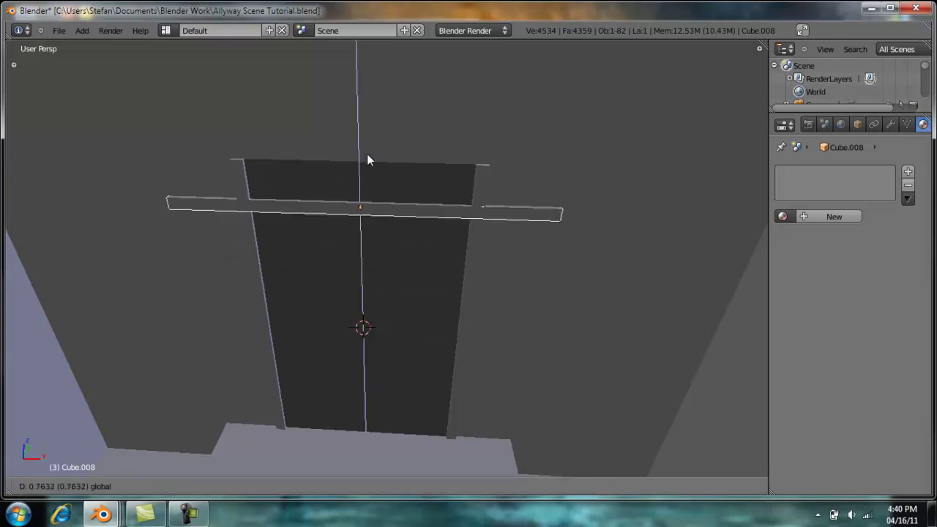
click(382, 118)
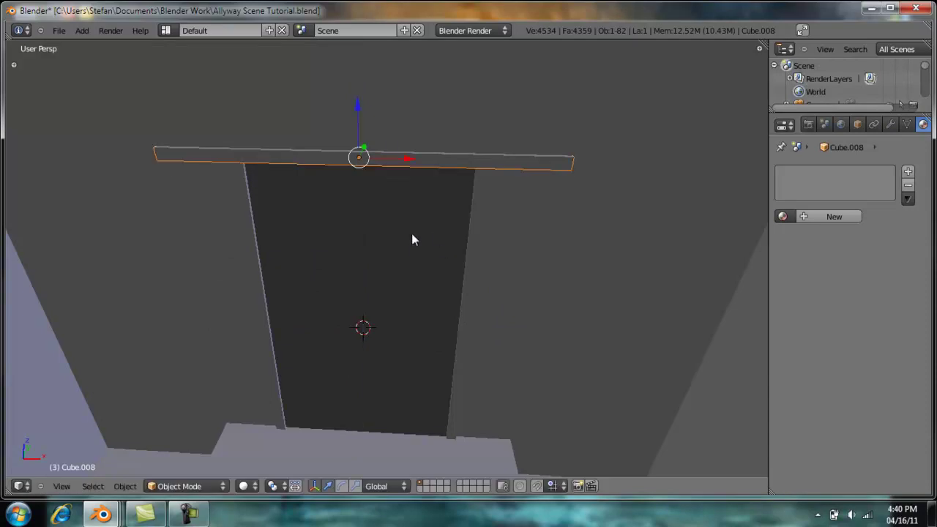
middle_drag(410, 242, 431, 182)
scroll(443, 193, up, 2)
shift+middle_drag(460, 212, 420, 273)
scroll(474, 273, up, 2)
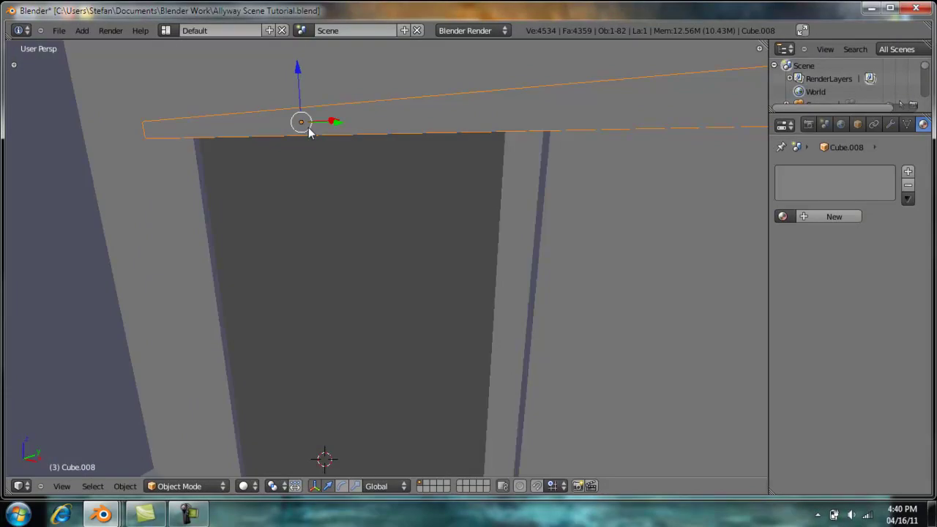
drag(297, 68, 299, 68)
Scale the top piece to about 0.61 along X so it spans the outer edges of both posts.
key(s)
key(x)
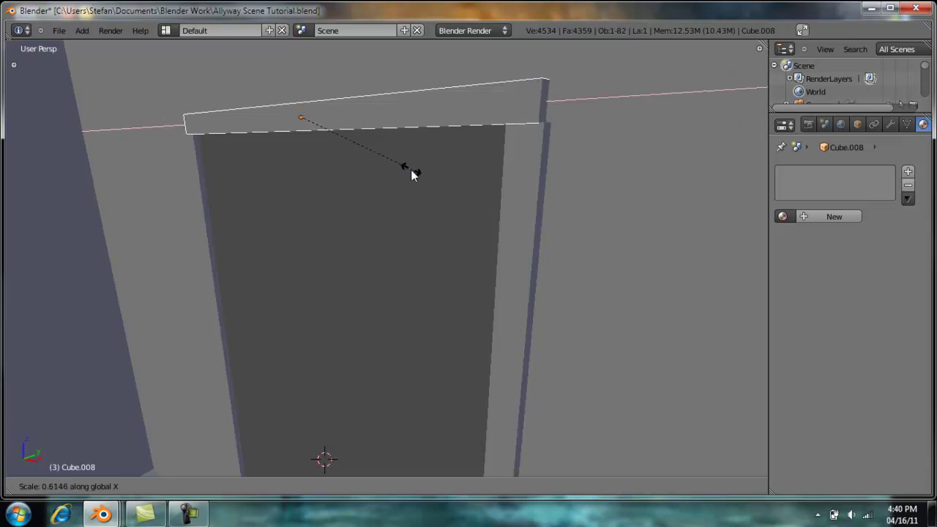
click(411, 171)
middle_drag(356, 205, 510, 228)
Select the top piece and both posts of the door frame and save the file over the existing one.
key(a)
scroll(508, 222, down, 3)
middle_drag(392, 223, 435, 247)
right_click(435, 221)
shift+right_click(397, 197)
right_click(394, 198)
shift+right_click(433, 252)
shift+right_click(279, 258)
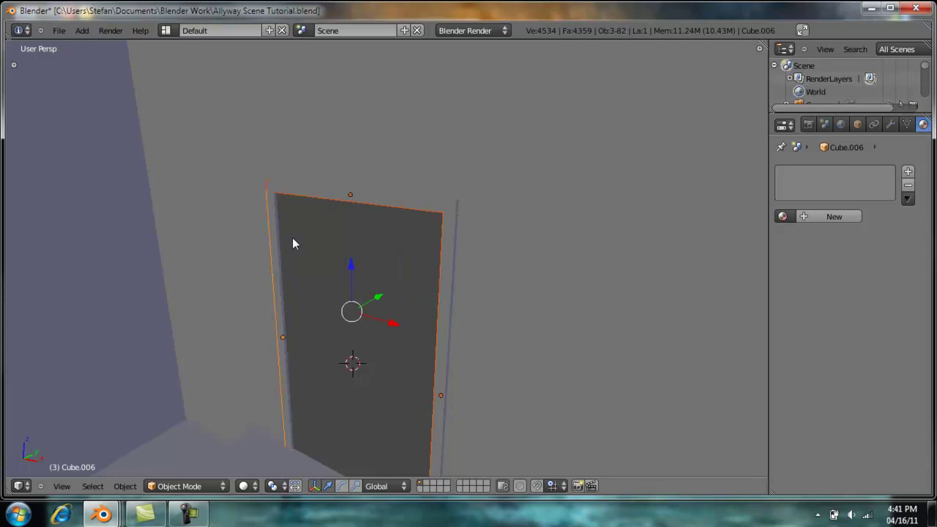
key(ctrl+s)
click(329, 233)
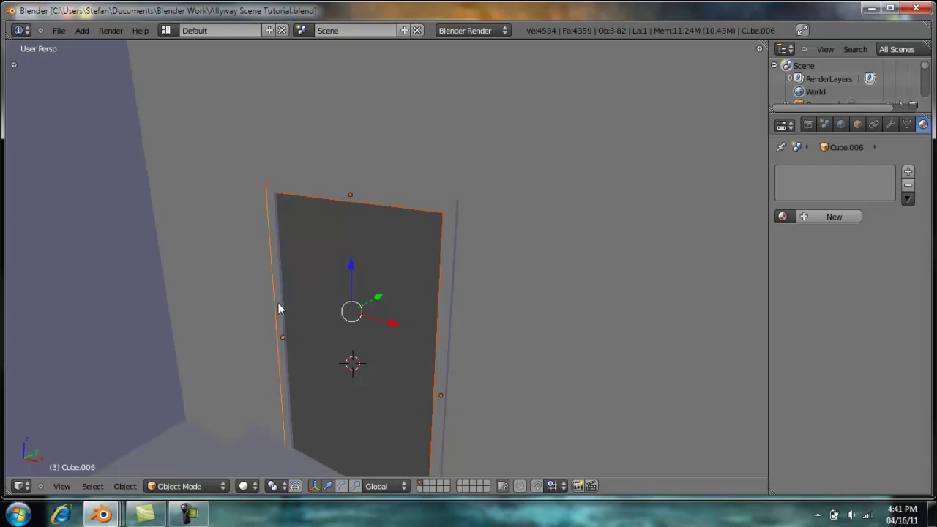
Reselect the top piece and both side posts and join them into a single door frame object.
scroll(313, 311, down, 3)
middle_drag(217, 310, 368, 309)
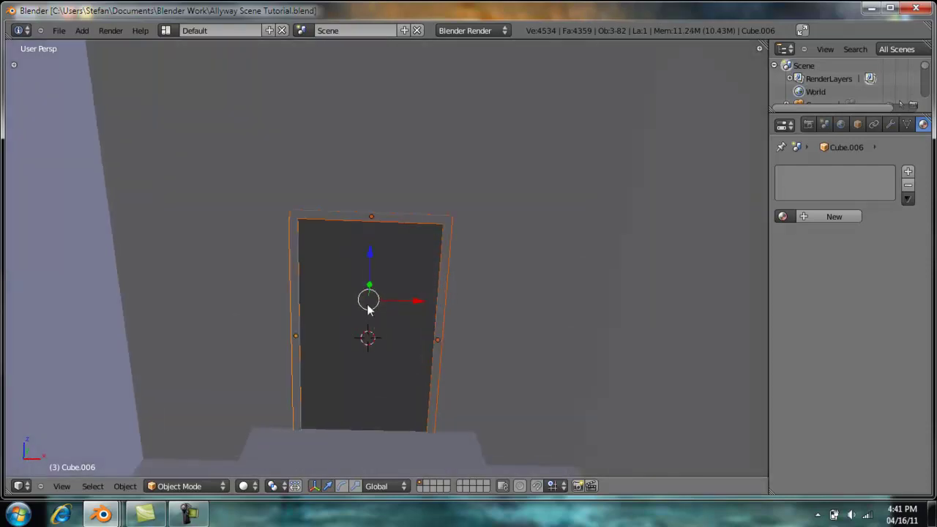
mouse_move(465, 302)
middle_down()
mouse_move(513, 320)
mouse_move(476, 314)
middle_up()
scroll(467, 311, down, 2)
scroll(439, 314, up, 3)
key(a)
right_click(416, 328)
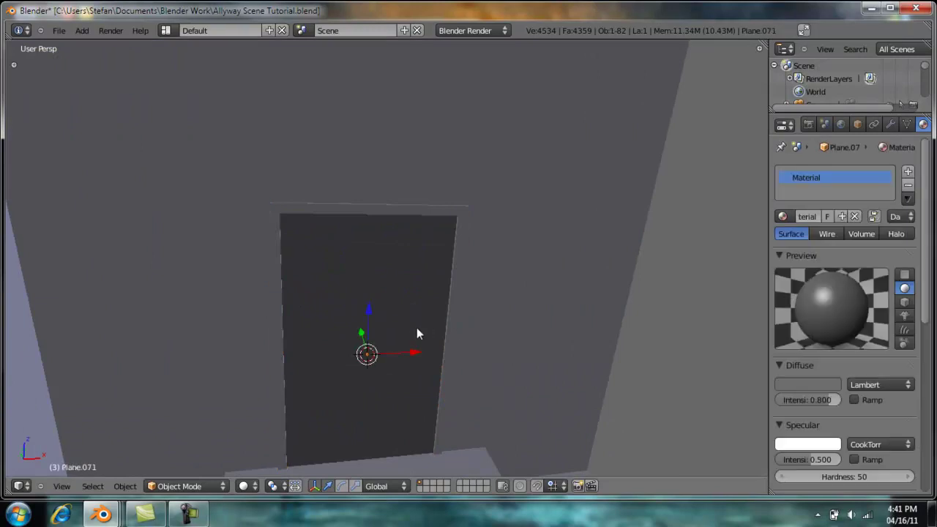
right_click(331, 210)
shift+right_click(276, 286)
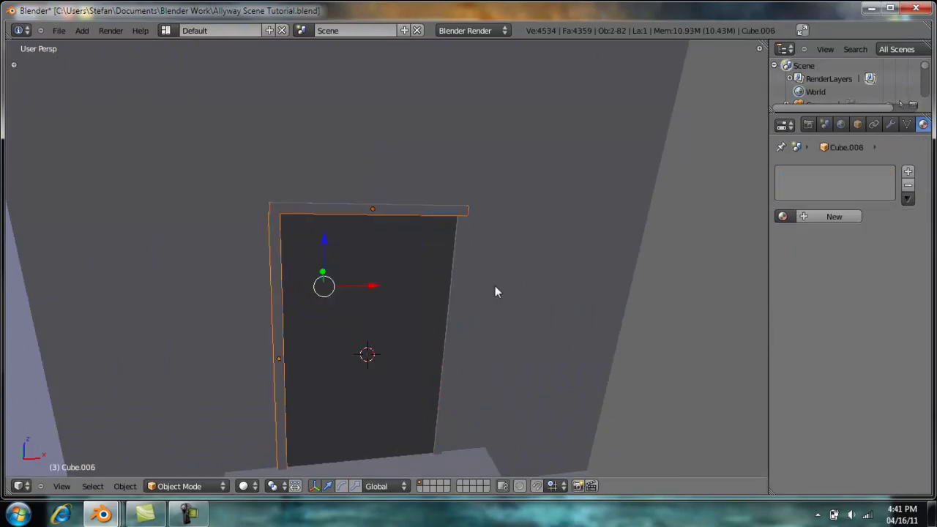
shift+right_click(457, 289)
key(ctrl+j)
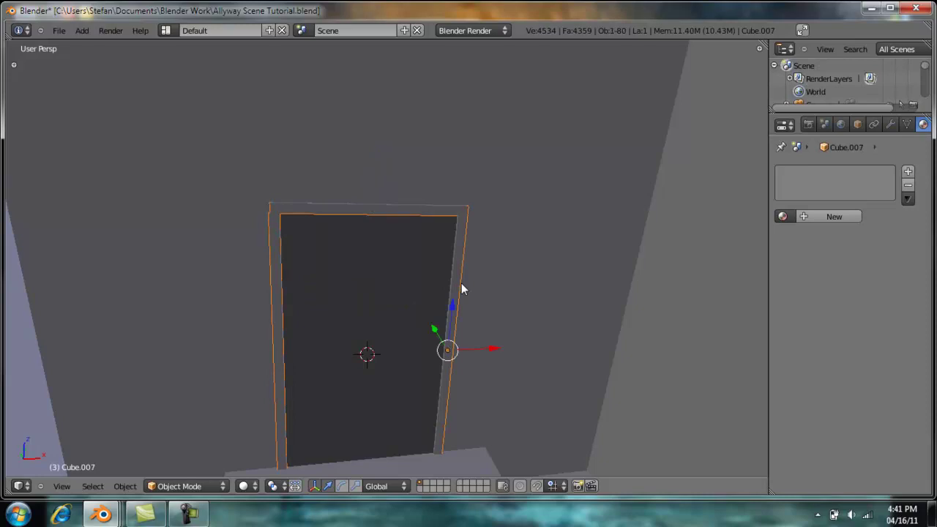
In the door frame's mesh, shift the two lower vertices at the top piece's left end slightly along X to the post's corner.
key(a)
middle_drag(454, 277, 401, 283)
scroll(402, 260, down, 2)
right_click(399, 231)
middle_drag(408, 254, 339, 262)
scroll(362, 247, up, 2)
scroll(317, 257, up, 2)
mouse_move(332, 188)
middle_down()
mouse_move(391, 199)
mouse_move(325, 194)
middle_up()
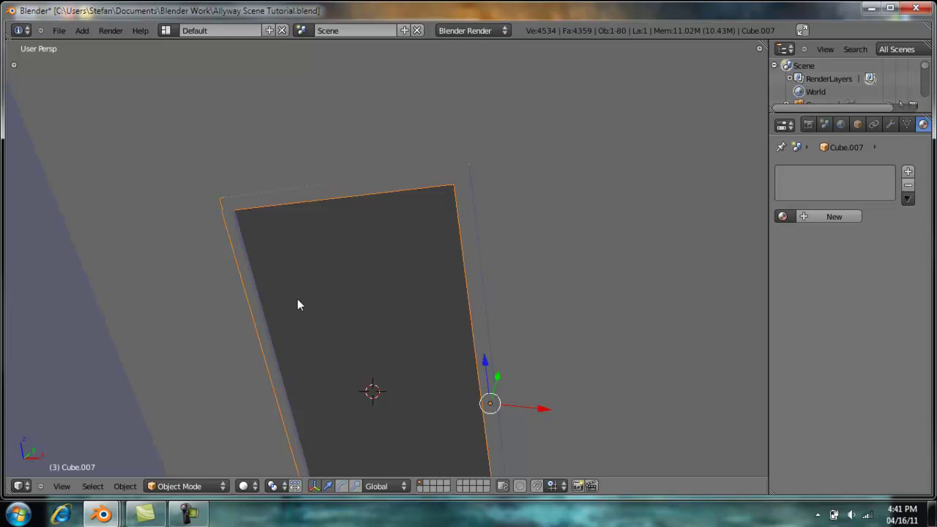
middle_drag(246, 273, 352, 323)
key(Tab)
scroll(394, 303, up, 3)
right_click(193, 246)
shift+right_click(171, 236)
drag(207, 235, 213, 230)
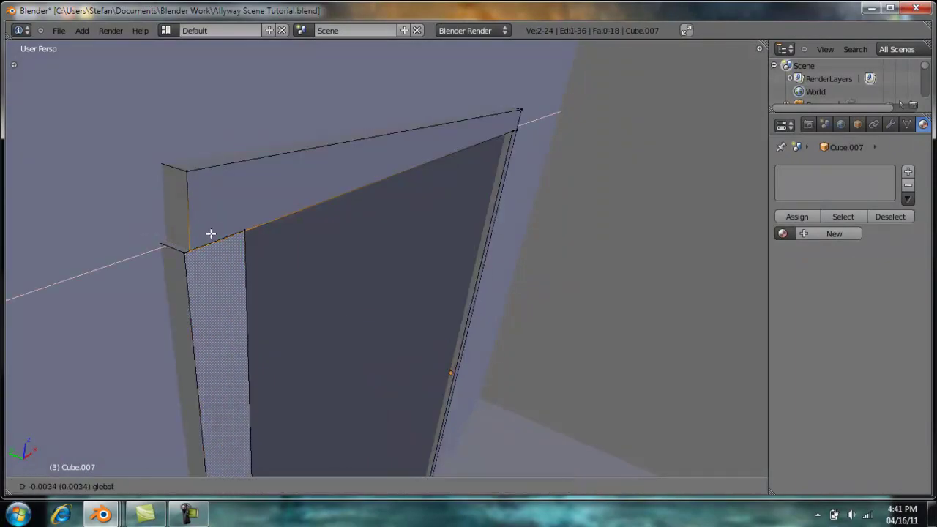
click(211, 233)
Add the end's two upper vertices to the selection, shift the whole end along X flush with the left post, and finish mesh editing.
shift+right_click(189, 172)
shift+right_click(163, 167)
drag(206, 194, 202, 205)
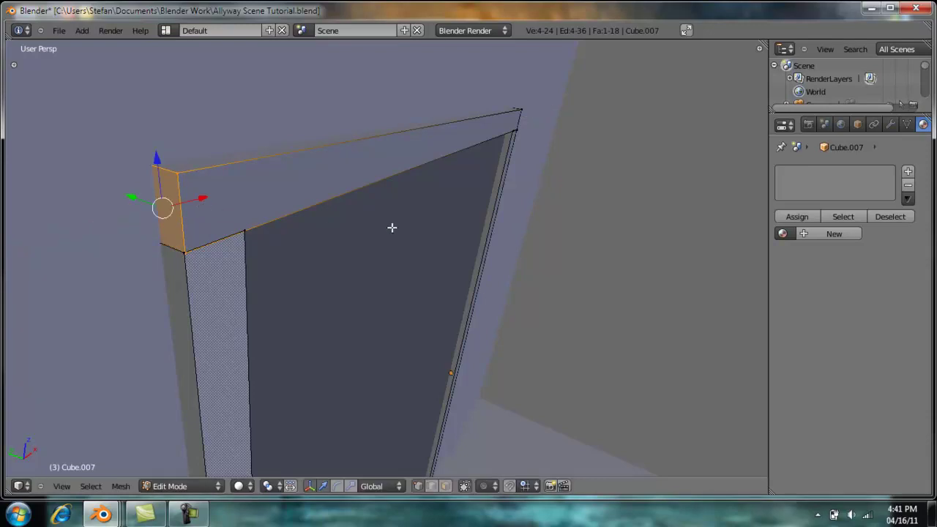
middle_drag(397, 223, 355, 231)
key(Tab)
Deselect the door frame, add a cube at the 3D cursor in the doorway, and scale it down to a tiny block.
middle_drag(298, 322, 353, 309)
key(Tab)
key(Tab)
key(a)
key(shift+a)
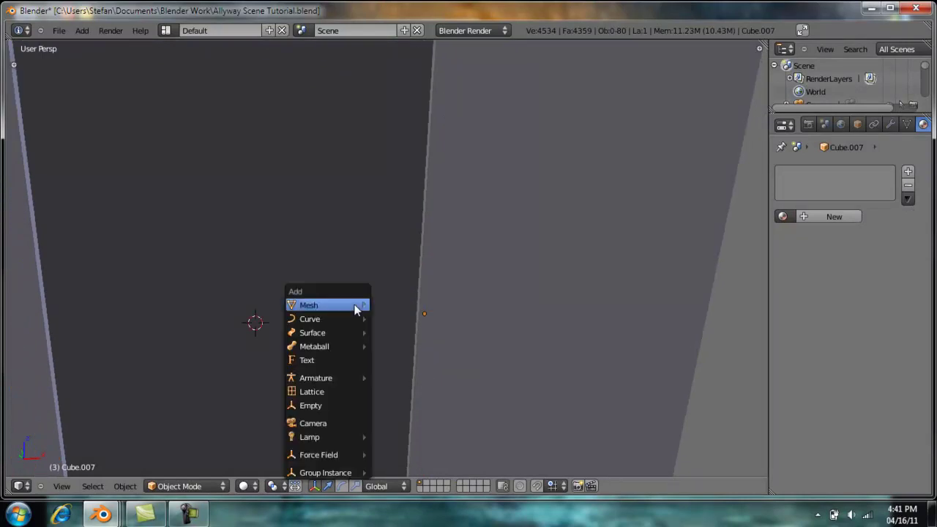
mouse_move(359, 305)
click(405, 320)
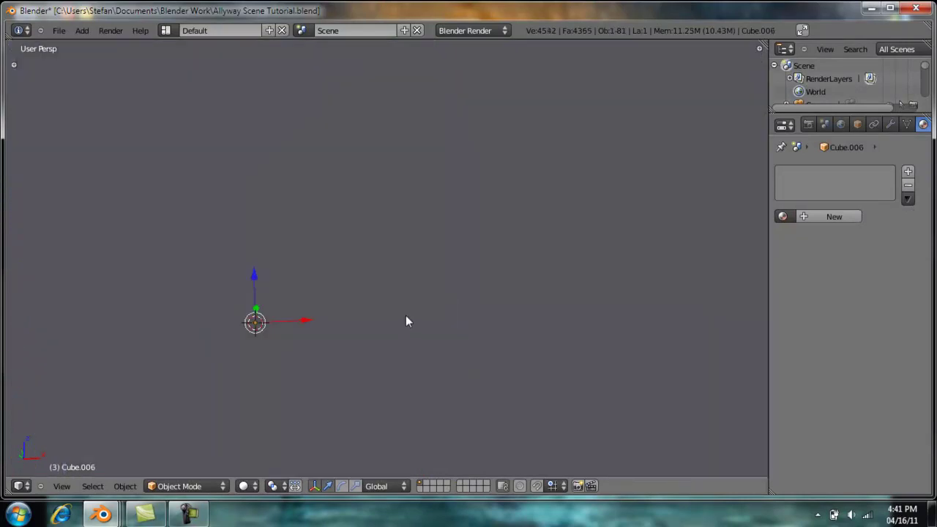
key(s)
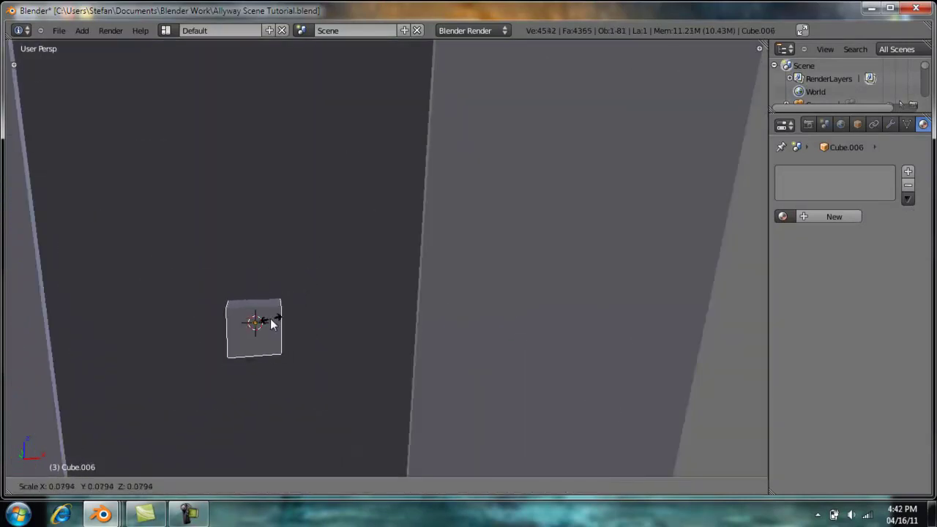
click(261, 322)
Move the tiny block along Y to the door's front surface and along X toward the door's right edge.
middle_drag(261, 323, 279, 362)
key(g)
key(y)
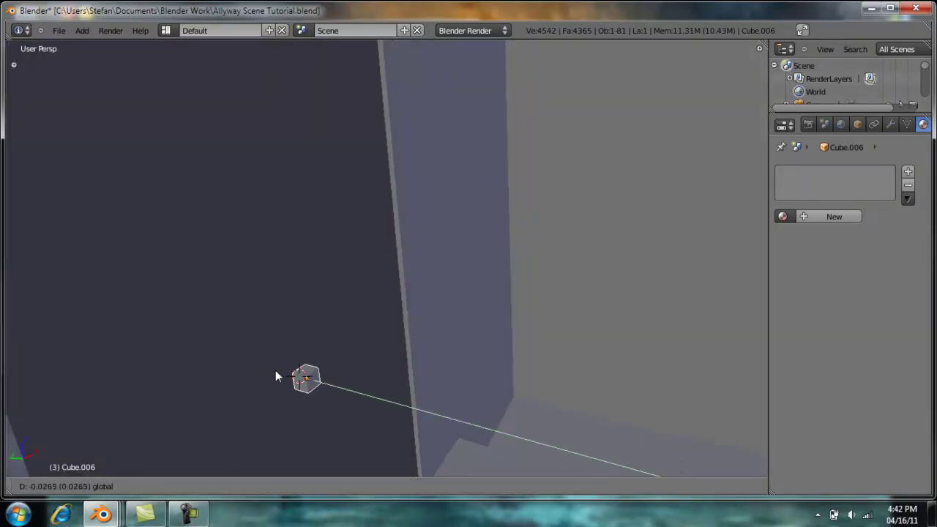
drag(274, 370, 273, 369)
drag(338, 356, 389, 330)
middle_drag(395, 337, 371, 342)
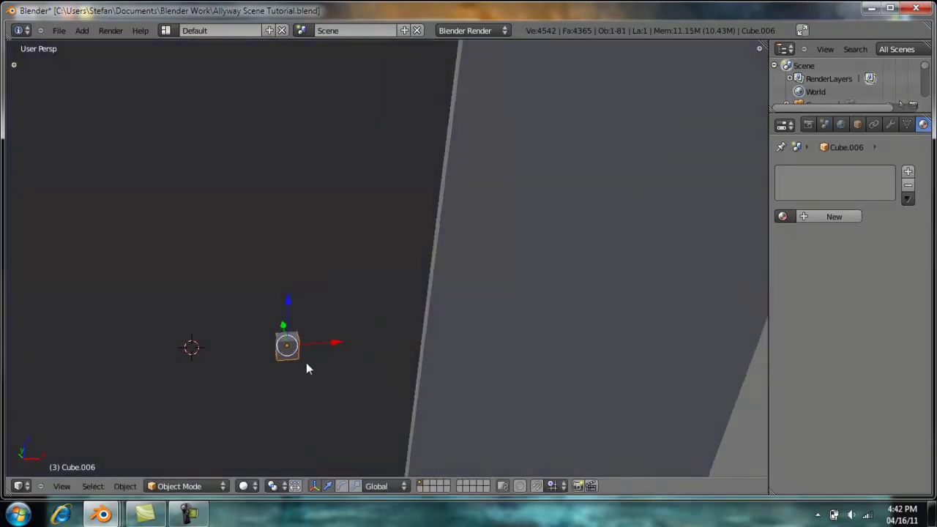
In the block's mesh, extrude the front face outward and rotate it about Z to start the door handle's bend.
middle_drag(306, 363, 303, 361)
key(Tab)
key(a)
drag(289, 344, 319, 356)
key(e)
click(332, 356)
drag(291, 330, 374, 362)
key(r)
key(z)
click(418, 289)
key(r)
key(z)
click(418, 306)
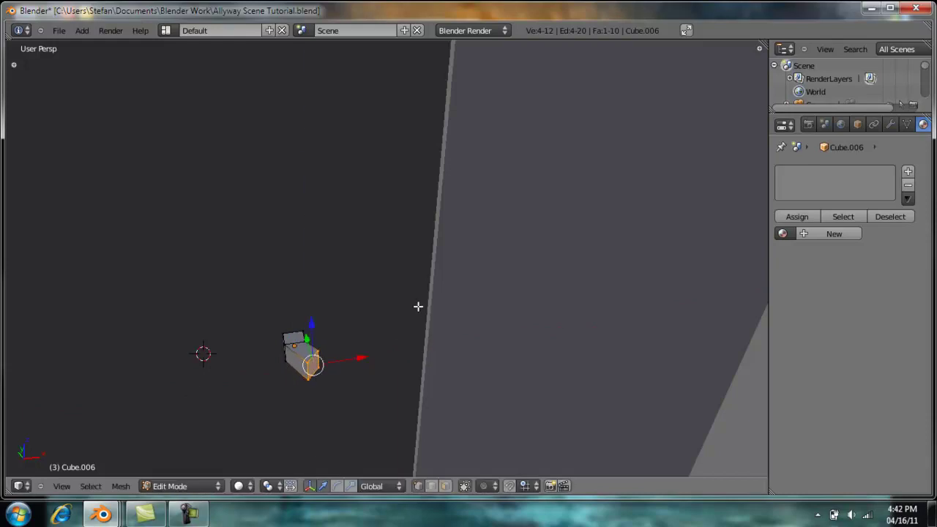
Extrude the angled face along X to form the handle's grip, straighten its end about Z, and finish mesh editing.
key(g)
key(x)
click(432, 357)
key(r)
key(z)
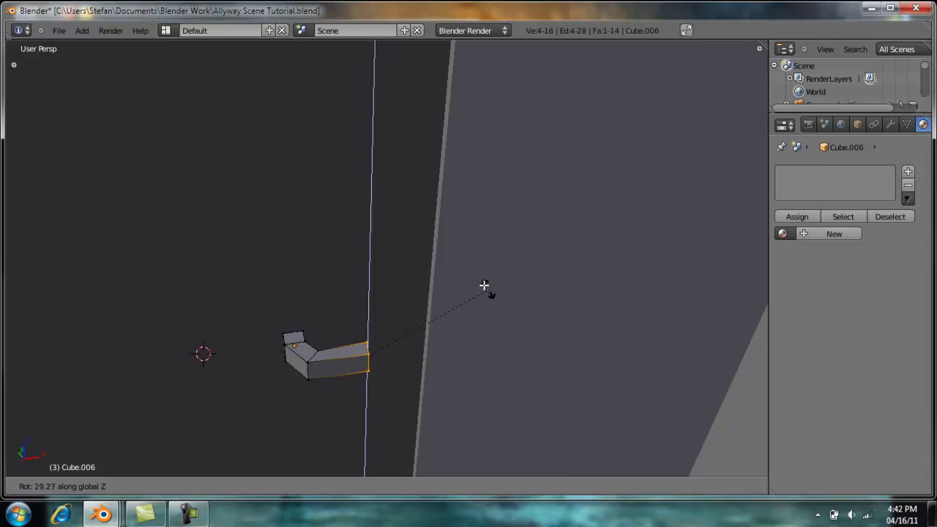
click(481, 295)
key(Tab)
Scale the door handle to about 0.79 and shift it along X and Y to fit against the door.
scroll(346, 378, down, 2)
middle_drag(353, 370, 365, 353)
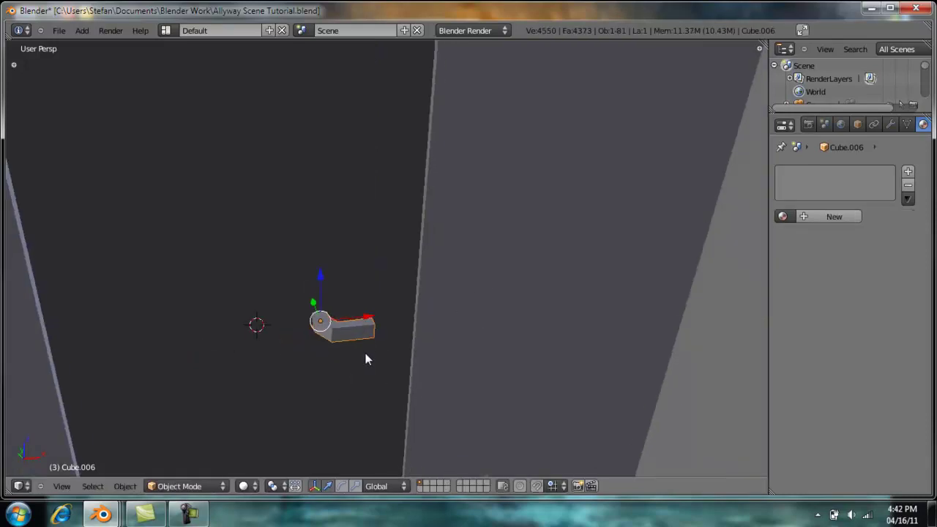
scroll(348, 355, down, 7)
key(s)
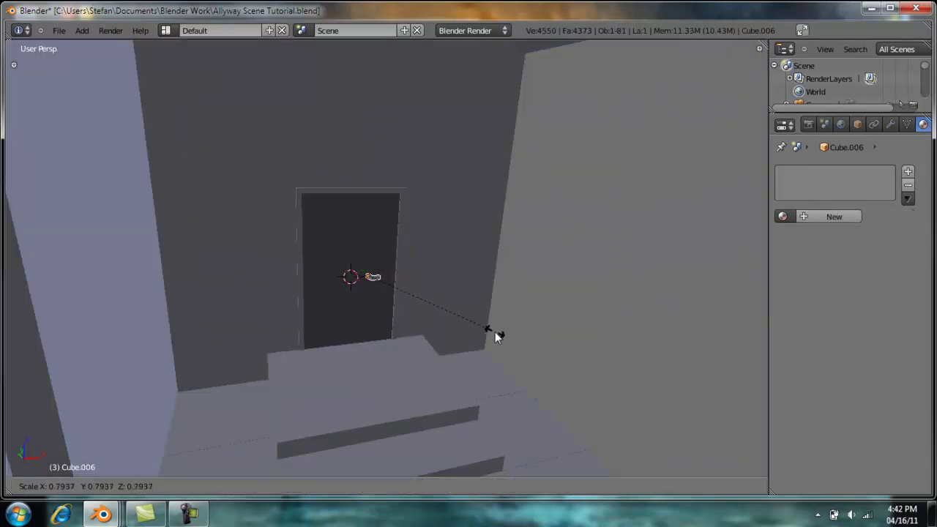
click(495, 332)
scroll(441, 339, up, 8)
key(g)
key(x)
click(298, 370)
key(g)
key(y)
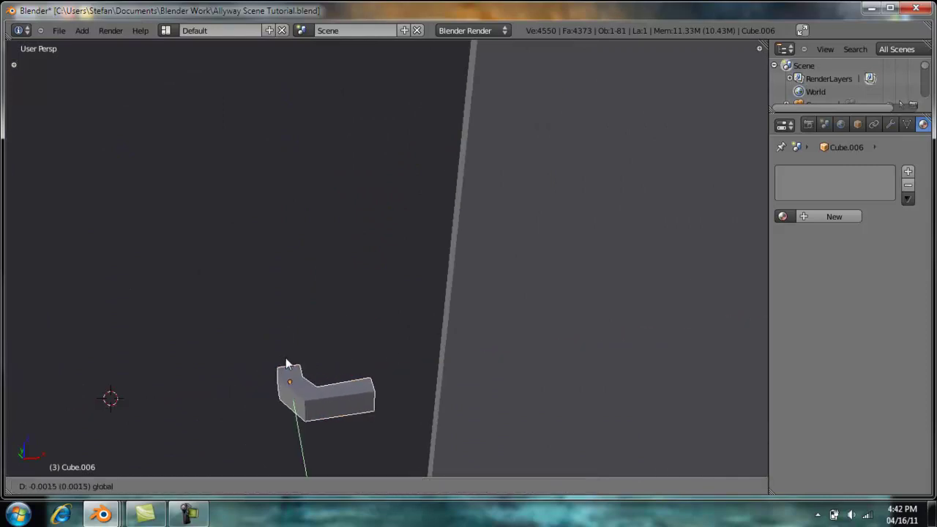
click(284, 355)
scroll(341, 382, down, 8)
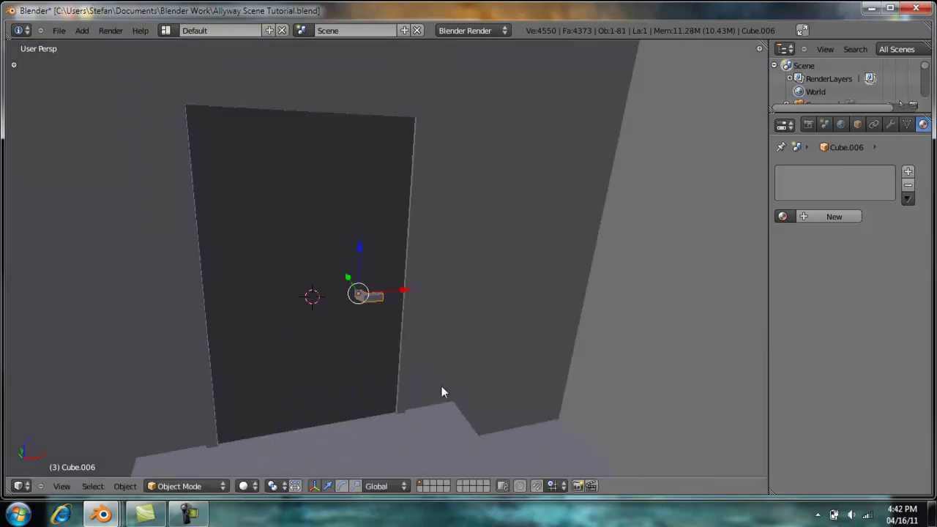
Deselect everything and save the file over the existing one.
middle_drag(354, 374, 368, 401)
key(a)
middle_drag(398, 356, 390, 327)
key(ctrl+s)
click(400, 340)
key(a)
key(a)
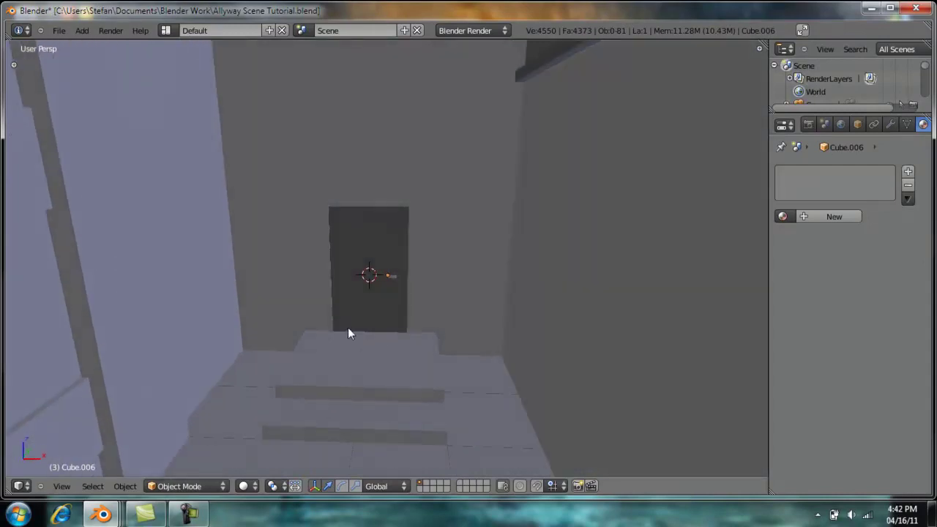
Snap the 3D cursor to the lower step and add a cube there.
middle_drag(324, 320, 476, 417)
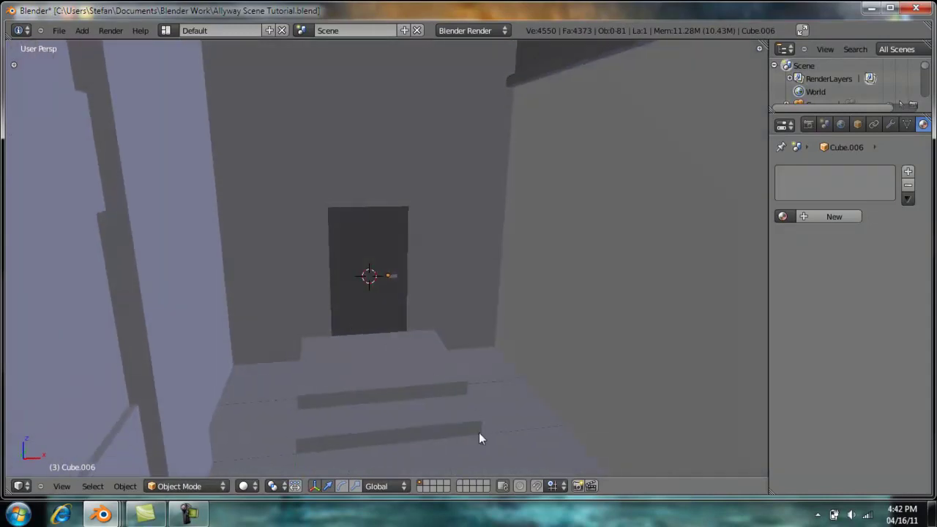
middle_drag(428, 300, 356, 331)
right_click(356, 331)
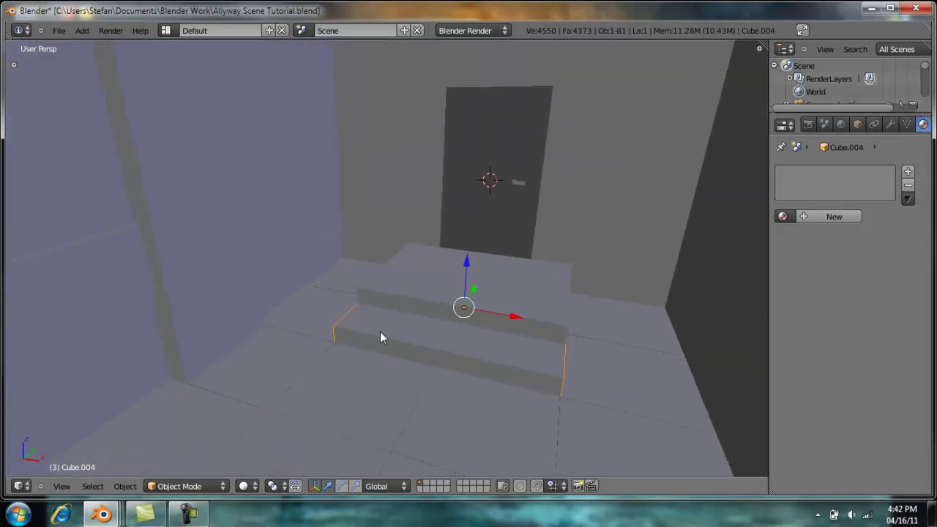
key(shift+s)
click(377, 350)
key(a)
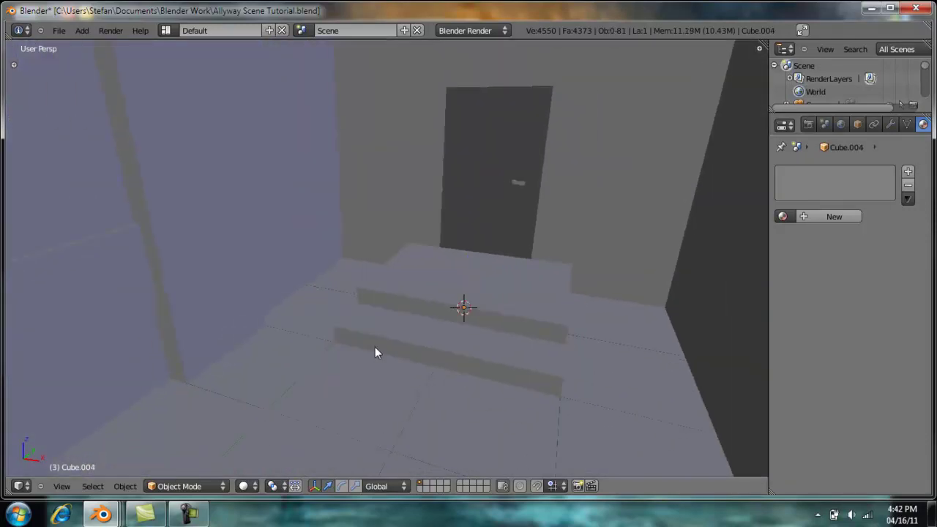
key(shift+a)
mouse_move(349, 316)
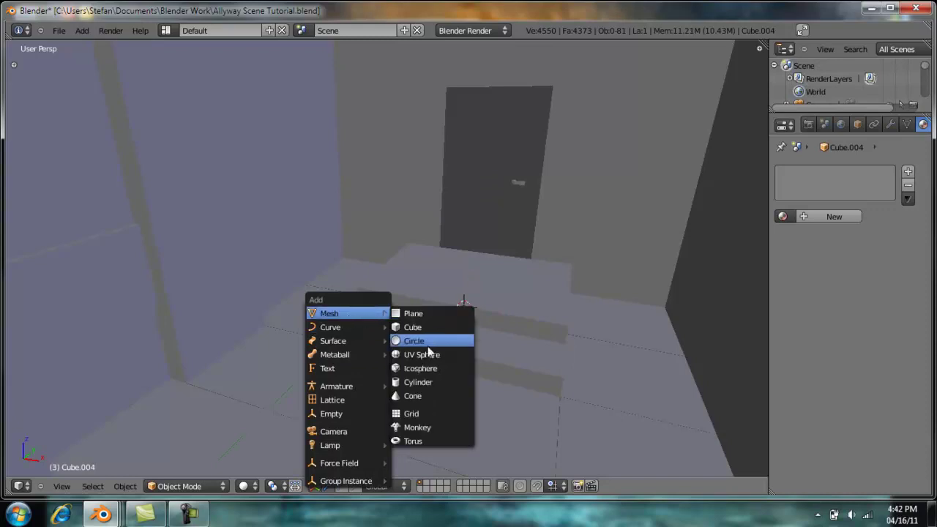
click(422, 329)
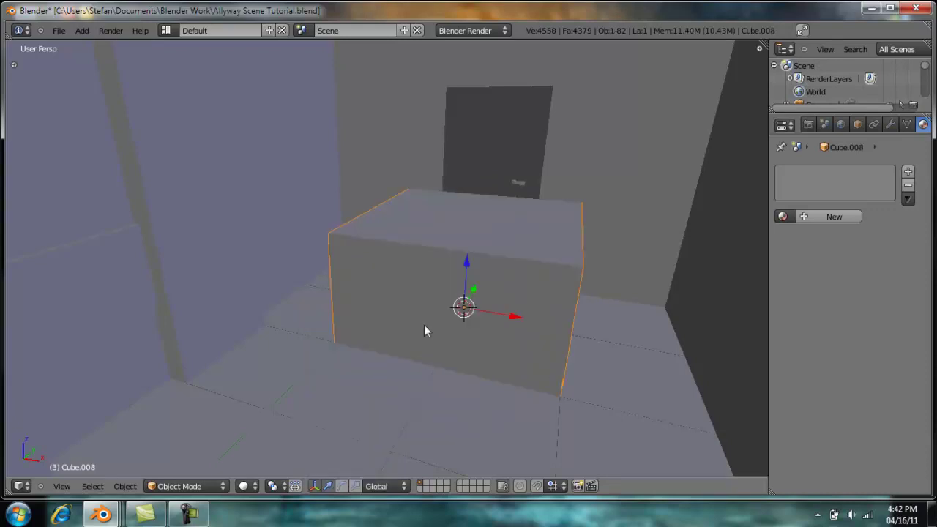
Move the new cube along X and Y to the lower step's front-left corner, scaling it down to a small block.
drag(512, 319, 451, 316)
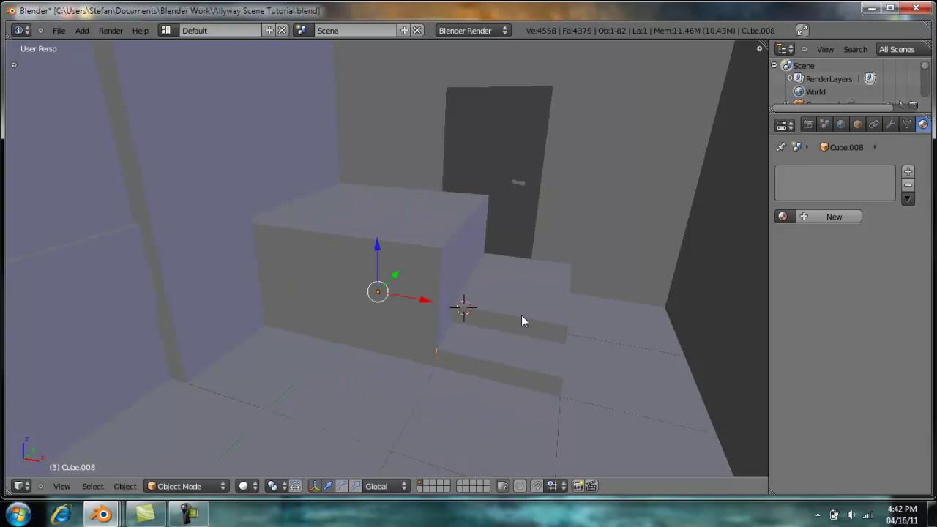
key(s)
click(394, 309)
drag(403, 280, 383, 333)
key(s)
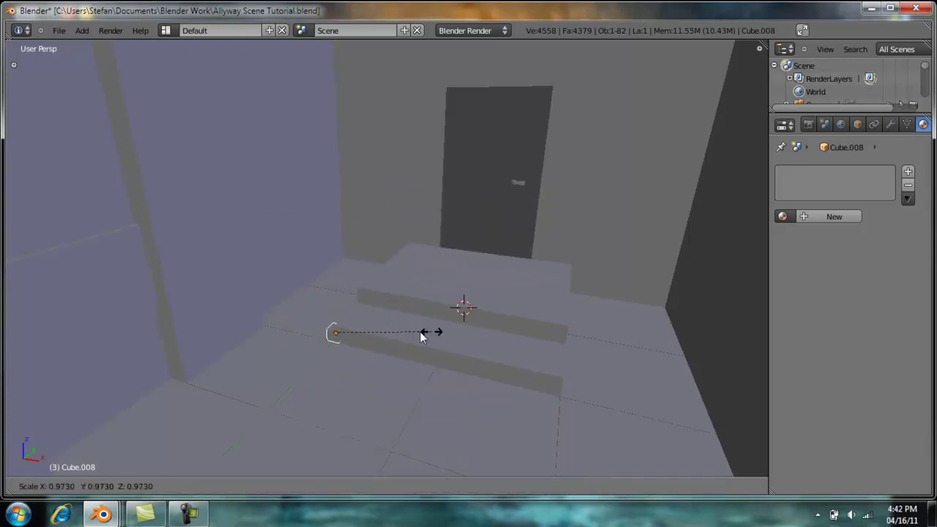
click(390, 332)
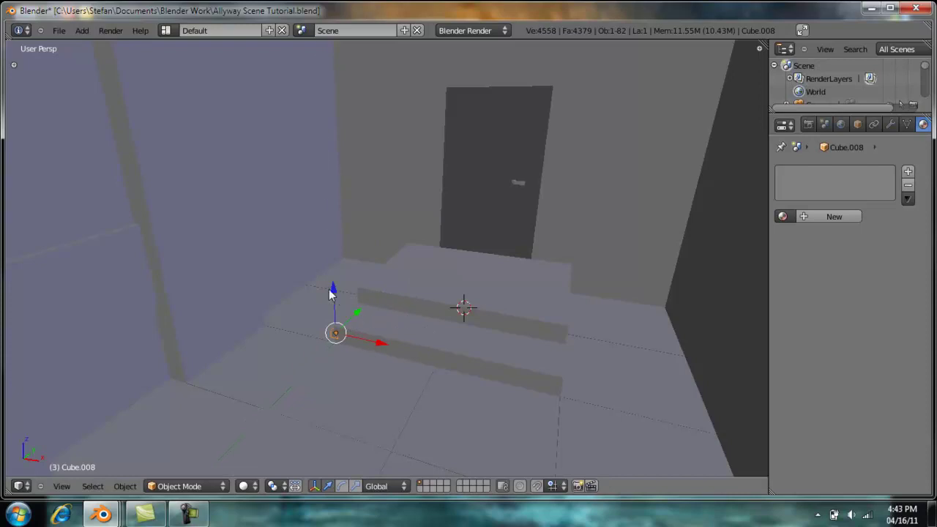
Raise the small block along Z above the step corner and scale it down to post thickness.
drag(335, 299, 331, 253)
drag(334, 195, 333, 195)
middle_drag(413, 283, 406, 302)
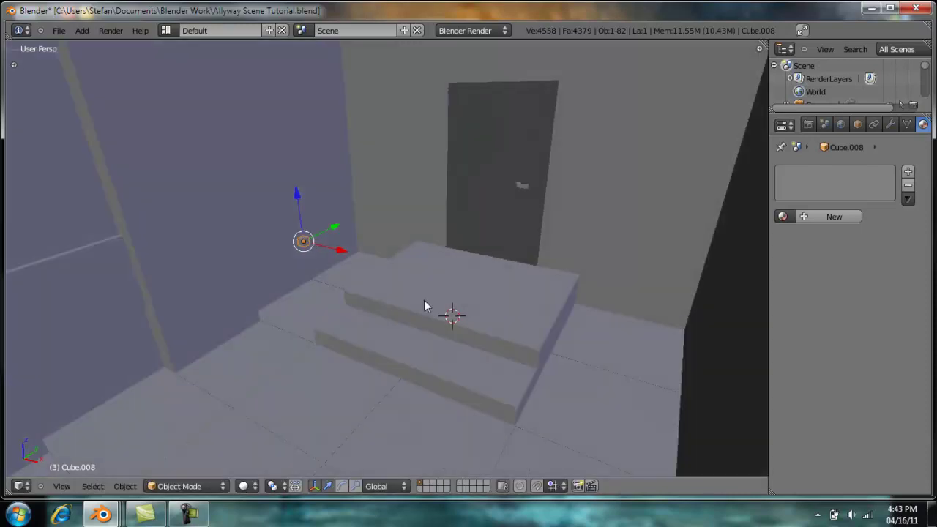
scroll(421, 298, up, 3)
key(s)
click(337, 253)
Stretch the block along Z into a thin post, lower it to the step corner, and lengthen it along Z again.
key(s)
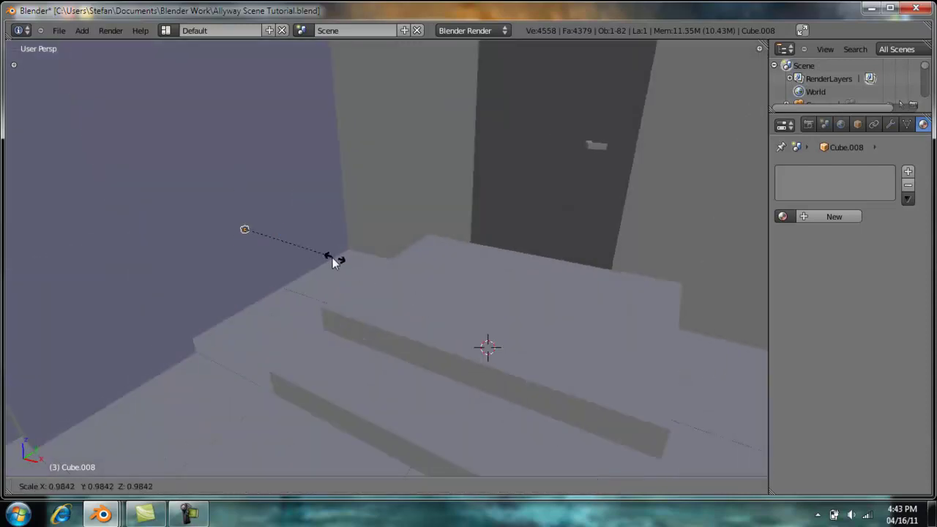
key(z)
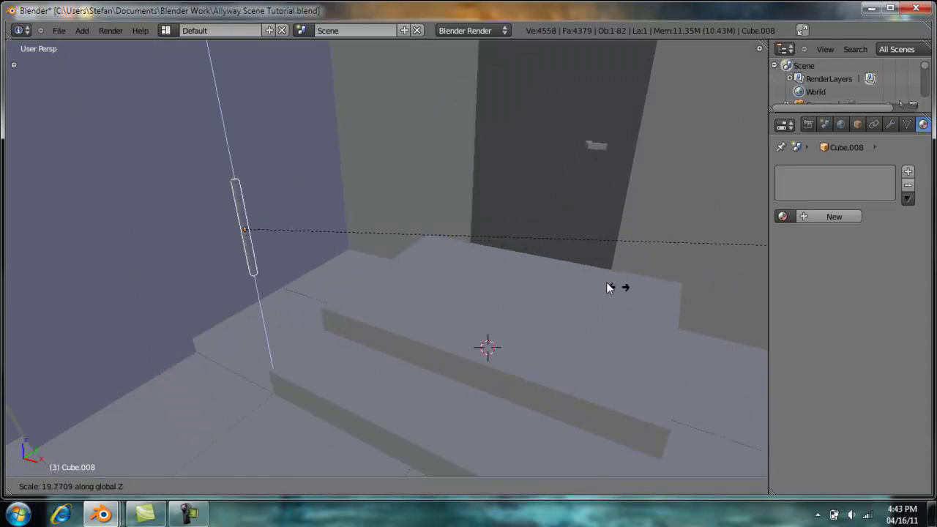
click(300, 287)
drag(232, 186, 268, 273)
key(z)
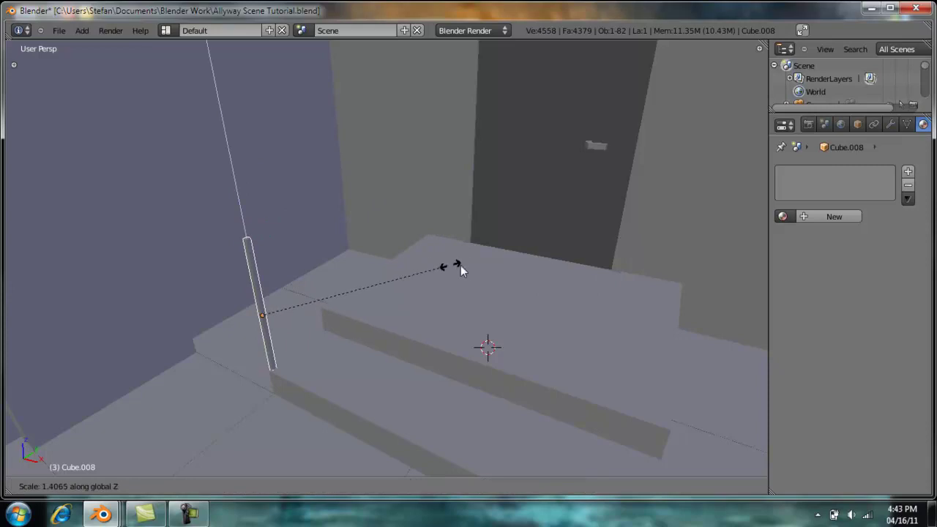
click(333, 269)
Nudge the post slightly along Y and Z to seat it at the lower step's front corner.
mouse_move(333, 269)
middle_down()
mouse_move(391, 256)
mouse_move(342, 284)
middle_up()
drag(334, 285, 330, 286)
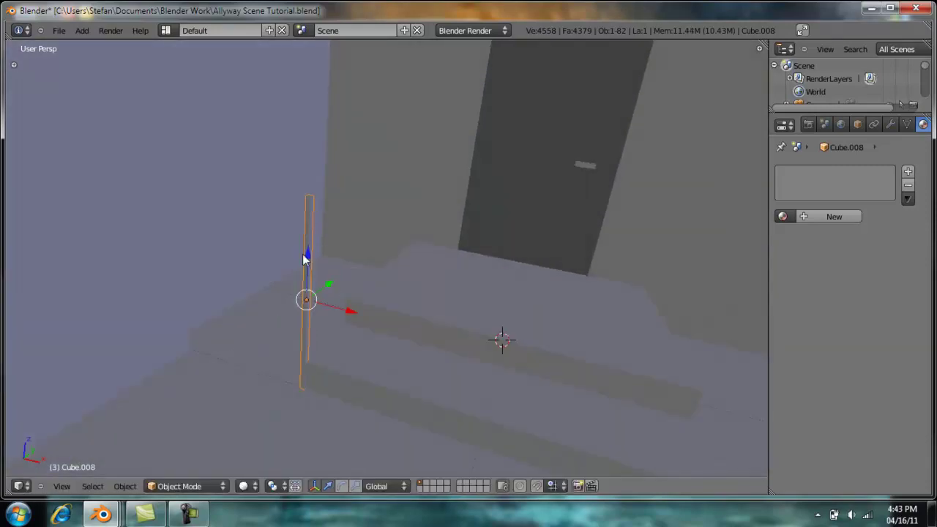
drag(308, 256, 308, 257)
middle_drag(308, 256, 293, 278)
In the post's mesh, lower the top end slightly along Z to shorten the post, and finish mesh editing.
key(Tab)
key(a)
right_click(243, 241)
drag(238, 199, 232, 201)
key(Tab)
middle_drag(299, 242, 350, 266)
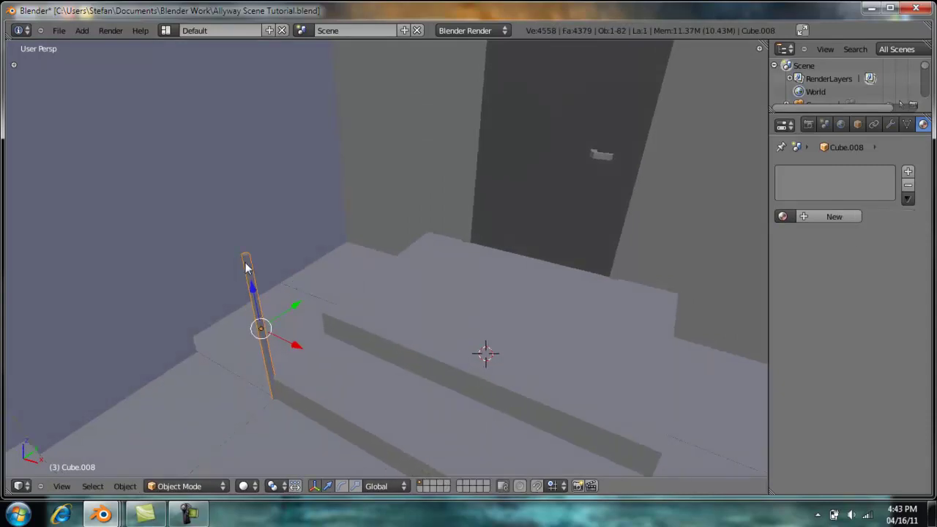
Extrude the post's top end, raising it along Z and moving it about 0.3 along Y toward the door wall.
middle_drag(238, 260, 278, 272)
scroll(278, 272, up, 3)
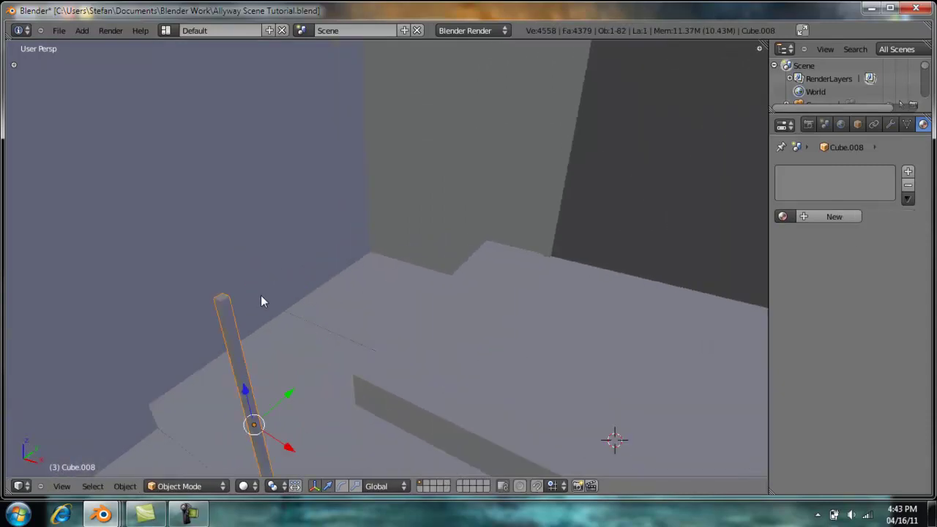
key(Tab)
key(e)
key(Escape)
key(g)
key(z)
click(248, 211)
key(g)
key(y)
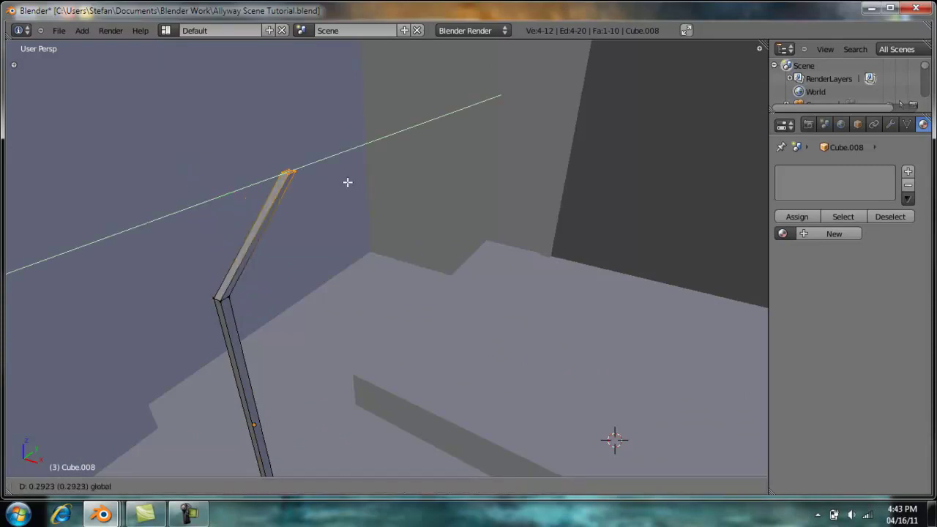
click(374, 199)
Rotate the end of the slanted rail segment about X to even out its thickness.
key(r)
key(x)
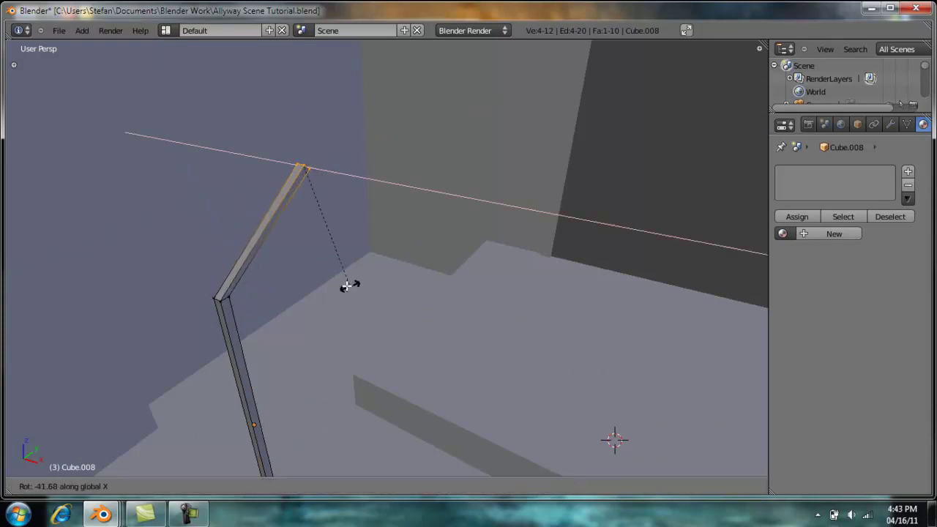
click(322, 273)
Extrude the rail's end about 1.66 along Y toward the back wall, rotate it slightly about X, and finish mesh editing.
middle_drag(447, 290, 251, 263)
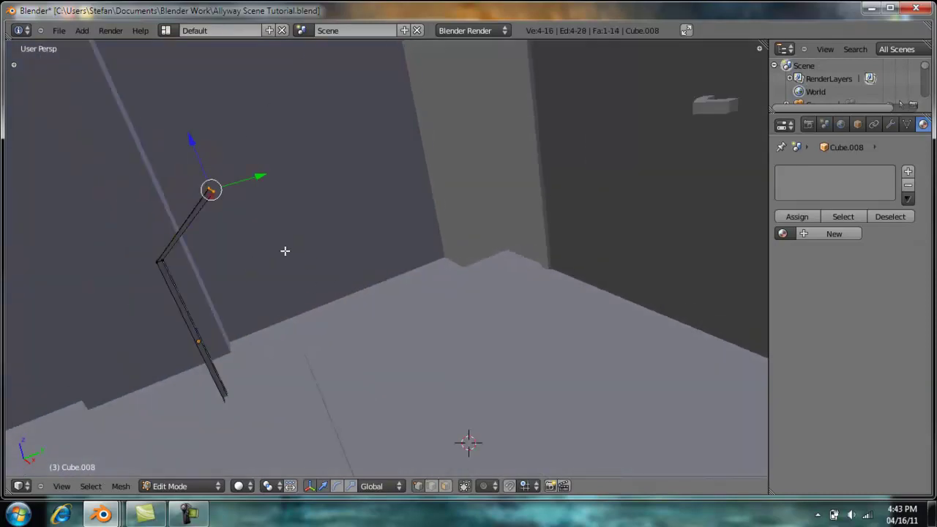
key(e)
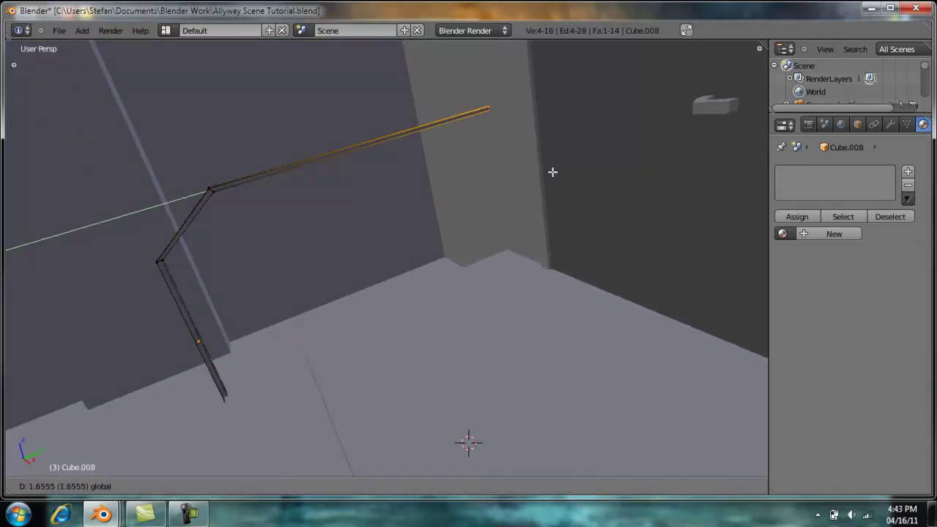
click(552, 173)
key(r)
key(x)
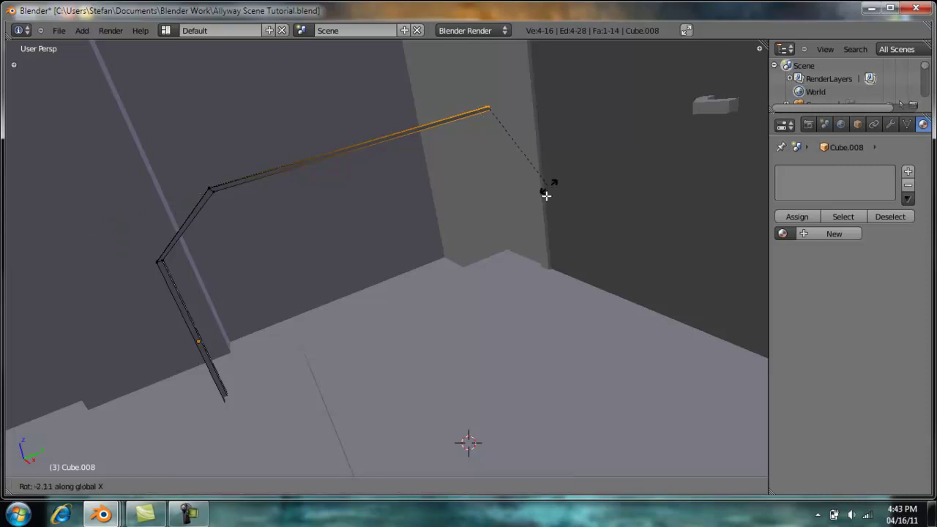
click(476, 208)
key(Tab)
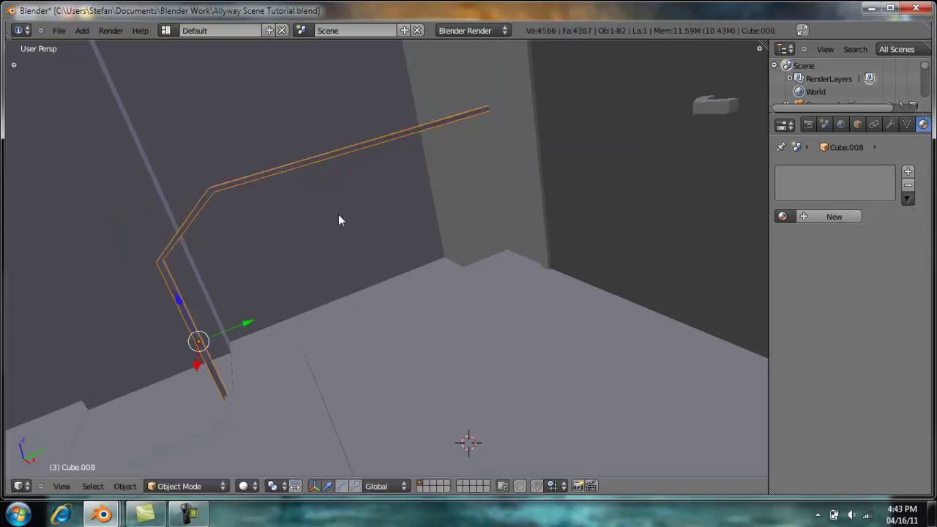
Add a Subdivision Surface modifier to the handrail and set its view subdivisions to 2.
middle_drag(329, 217, 494, 216)
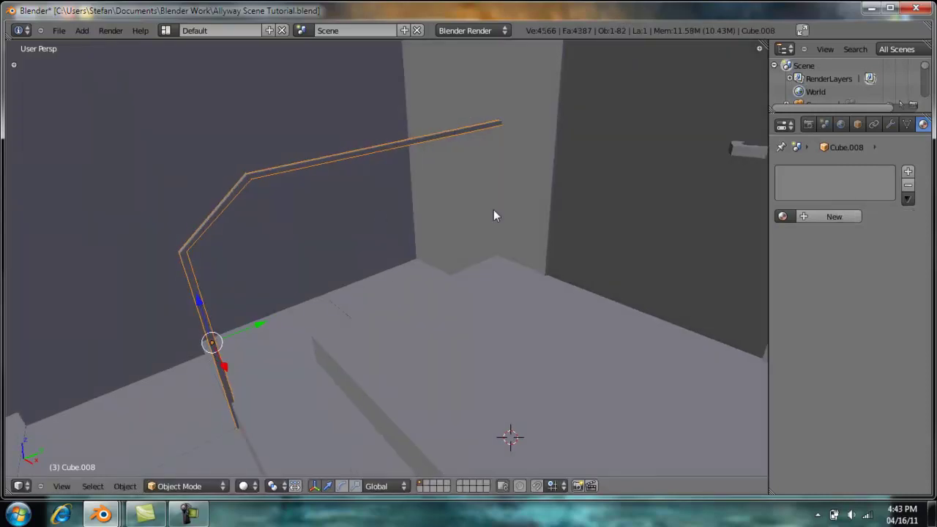
click(889, 125)
click(841, 185)
click(842, 184)
click(791, 190)
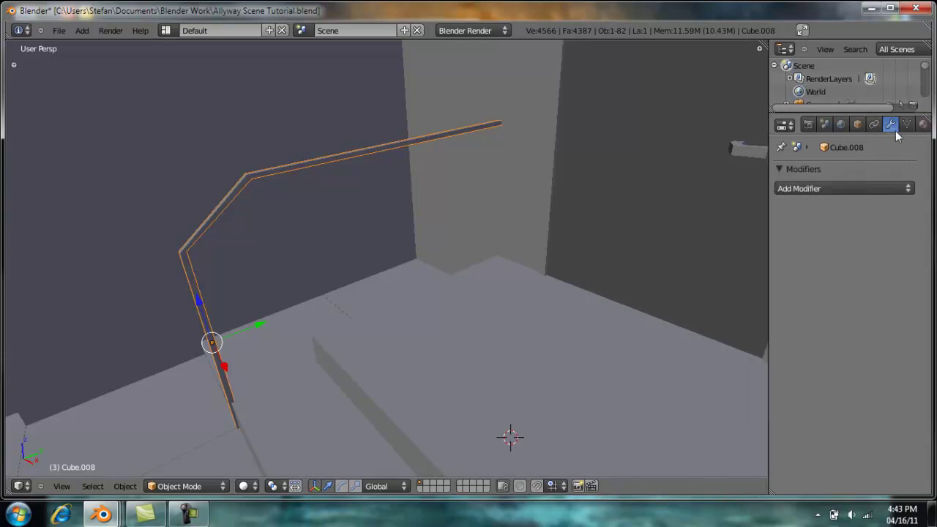
click(847, 191)
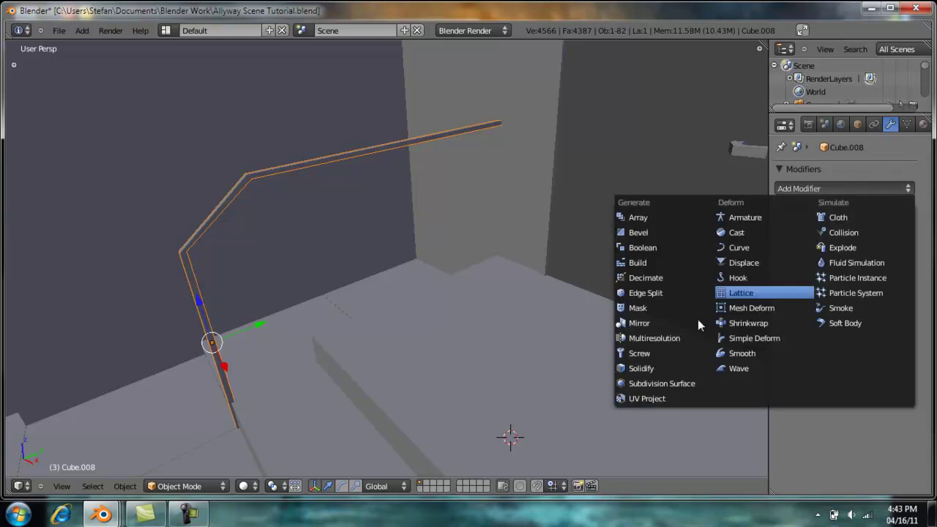
click(682, 382)
middle_drag(224, 241, 441, 237)
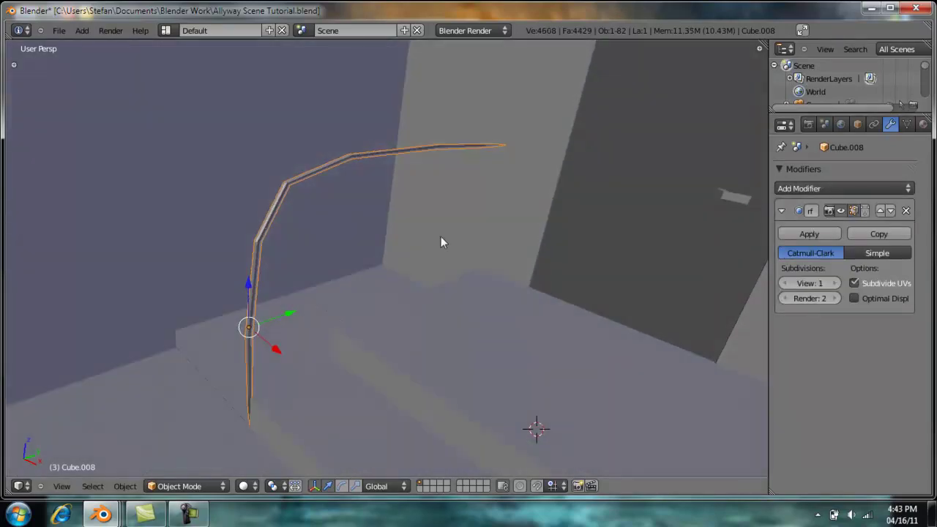
click(835, 284)
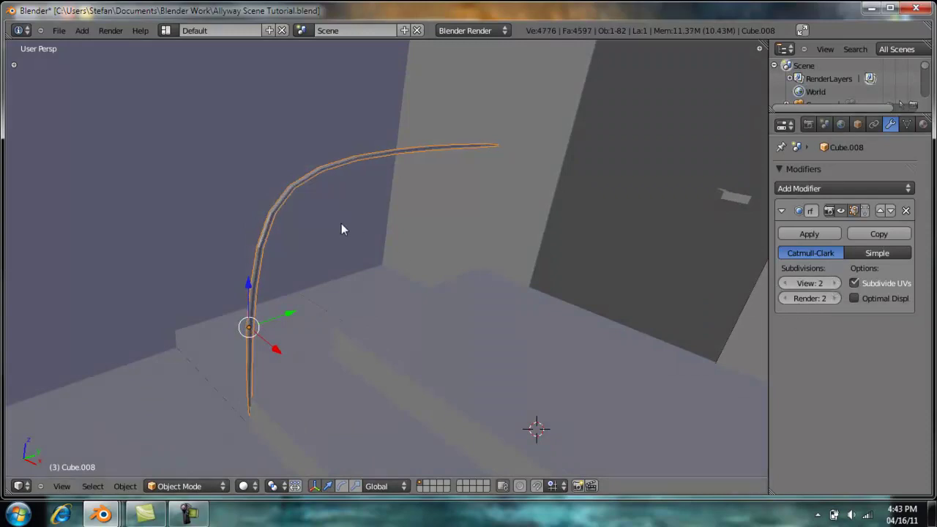
Add edge loops to the handrail near the post's foot and near both ends of the slanted segment, and finish mesh editing.
middle_drag(357, 230, 324, 215)
key(Tab)
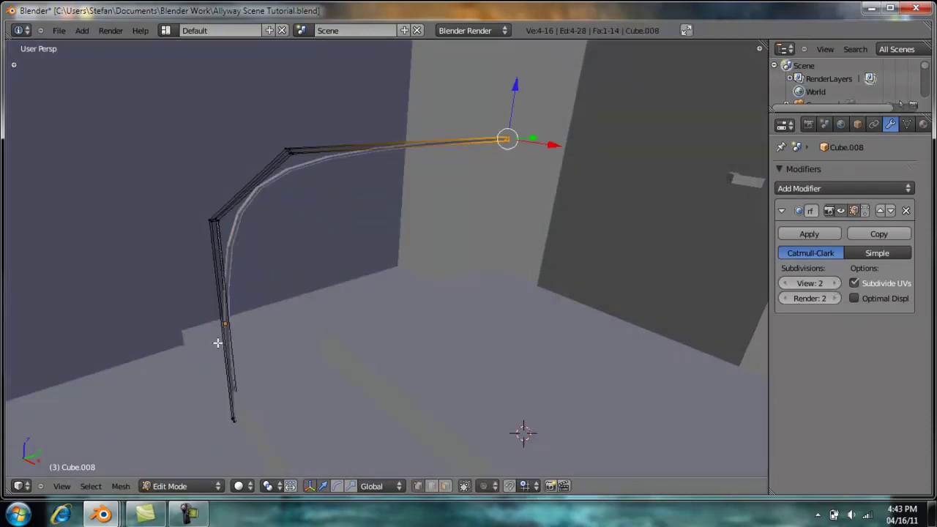
key(ctrl+r)
click(227, 363)
click(231, 430)
key(ctrl+r)
click(261, 187)
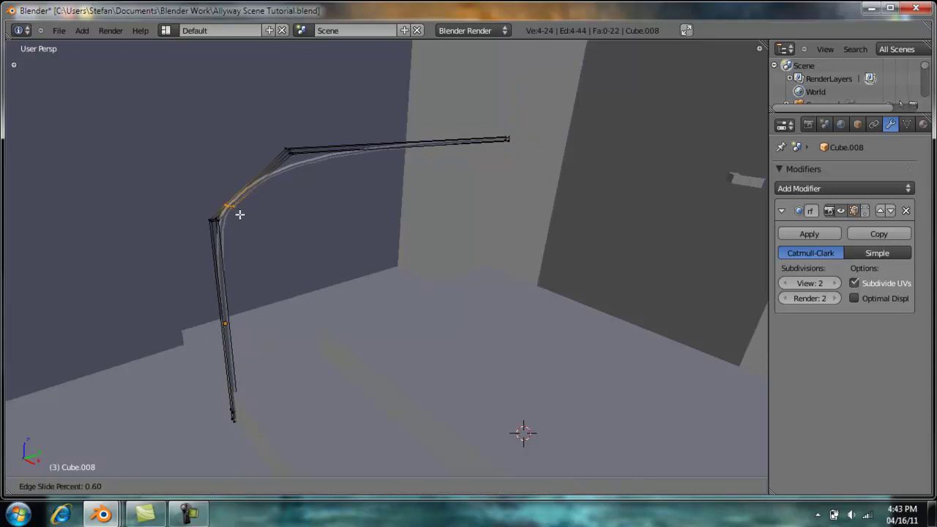
click(230, 230)
key(ctrl+r)
click(252, 189)
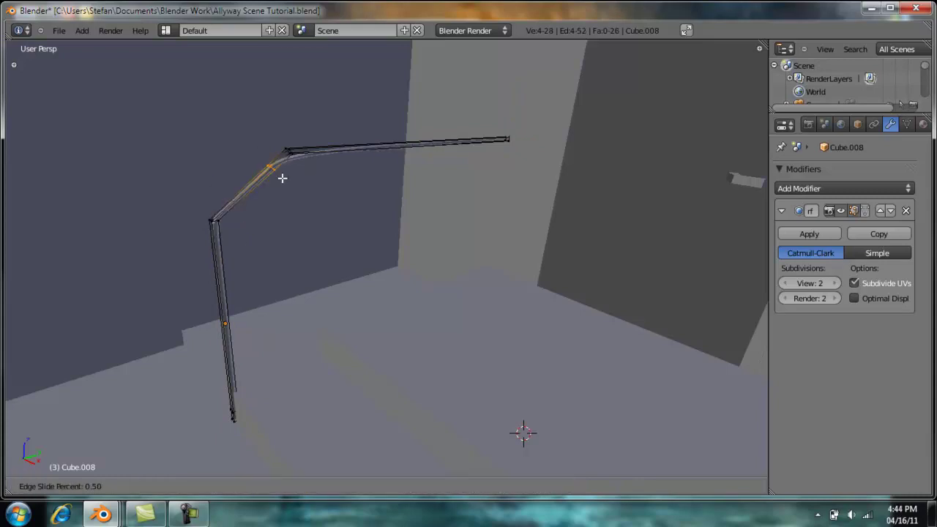
click(295, 168)
key(Tab)
Scale the handrail down along Z and lower it along Z so the post's foot meets the floor.
middle_drag(286, 203, 309, 228)
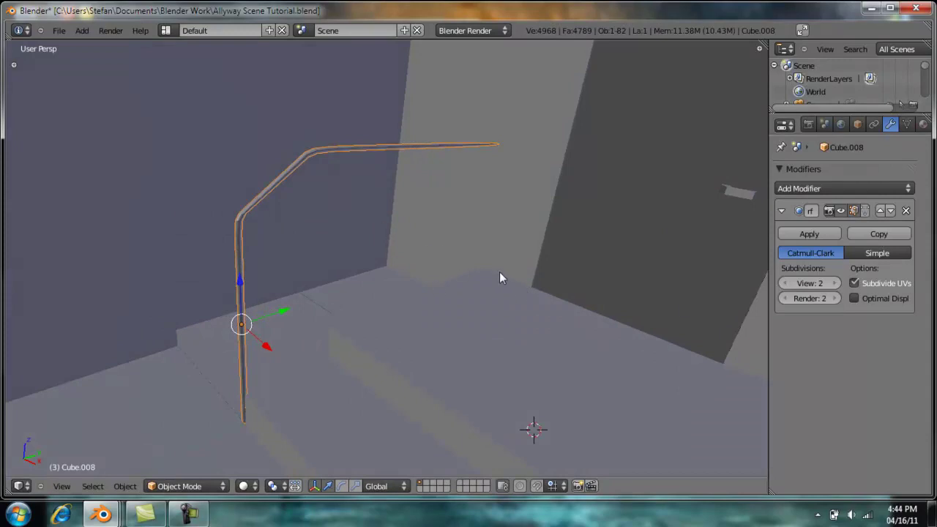
key(s)
key(z)
click(345, 206)
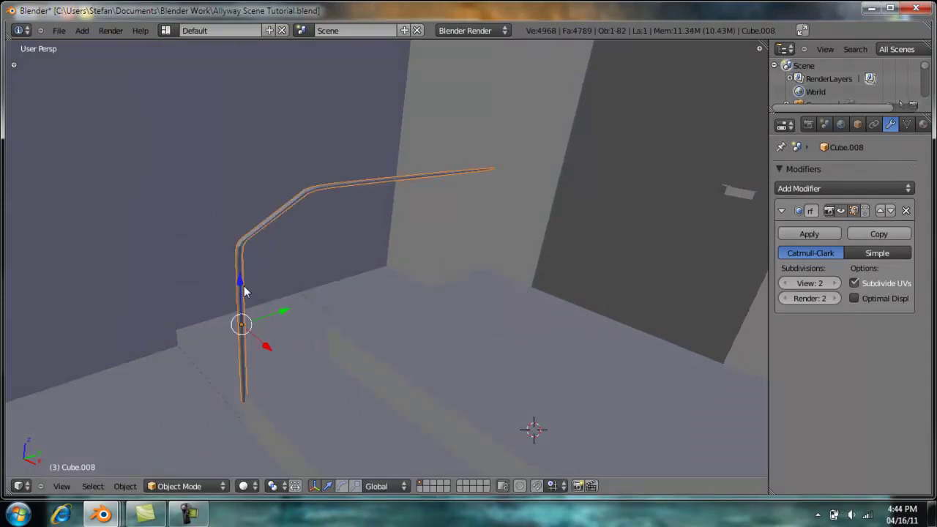
key(g)
key(z)
click(271, 293)
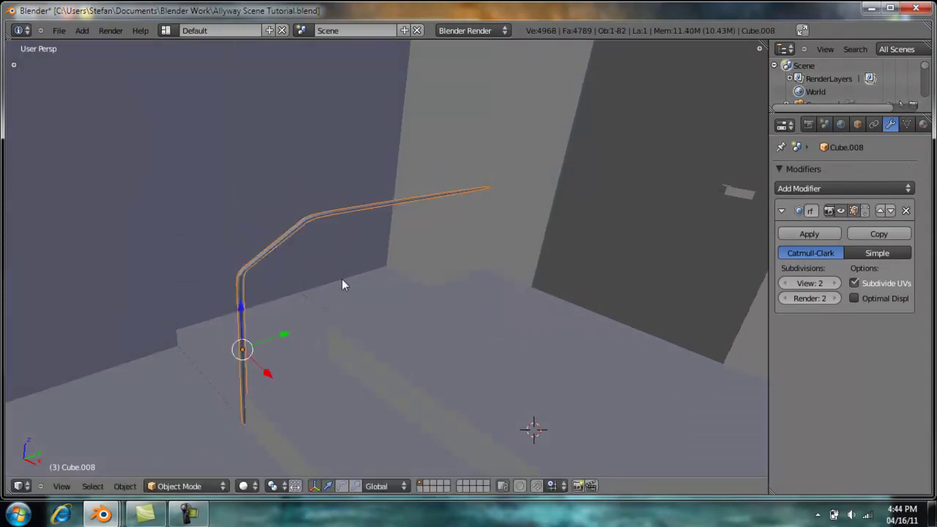
Try applying the handrail's Subdivision Surface modifier, inspect the resulting mesh, and undo the application.
click(818, 234)
key(Tab)
middle_drag(310, 279, 337, 212)
scroll(322, 278, up, 2)
scroll(299, 276, up, 1)
key(Tab)
scroll(307, 227, down, 3)
middle_drag(287, 231, 360, 237)
scroll(358, 246, up, 3)
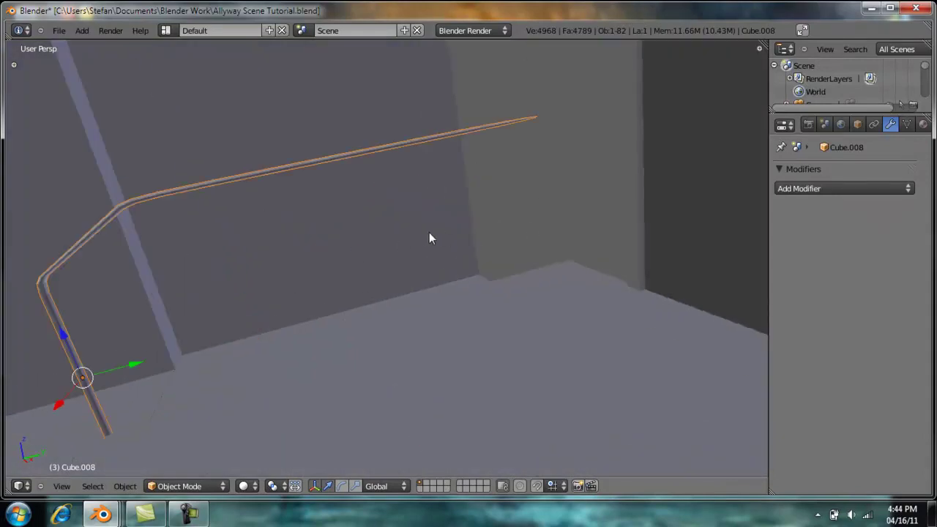
key(ctrl+2)
Add an edge loop near the rail's end at the back wall, and finish mesh editing.
middle_drag(463, 224, 476, 272)
key(Tab)
key(a)
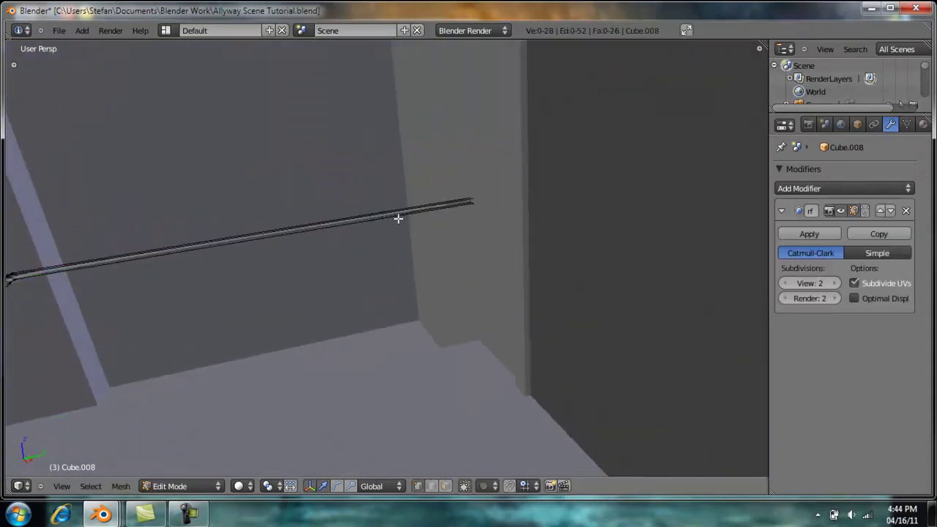
key(a)
key(Tab)
middle_drag(431, 272, 460, 290)
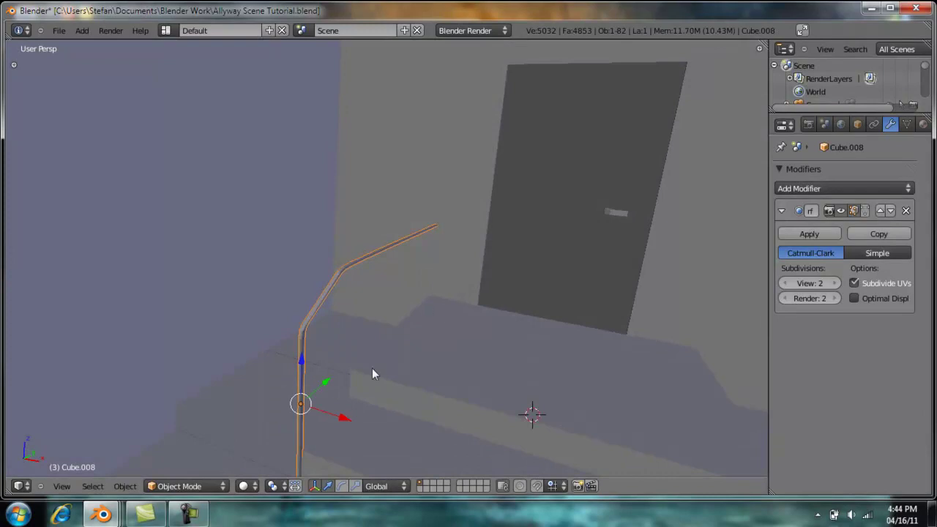
Duplicate the handrail and move the copy along X to the opposite side of the steps.
drag(348, 415, 408, 424)
right_click(410, 424)
middle_drag(435, 373, 421, 327)
key(shift+d)
key(x)
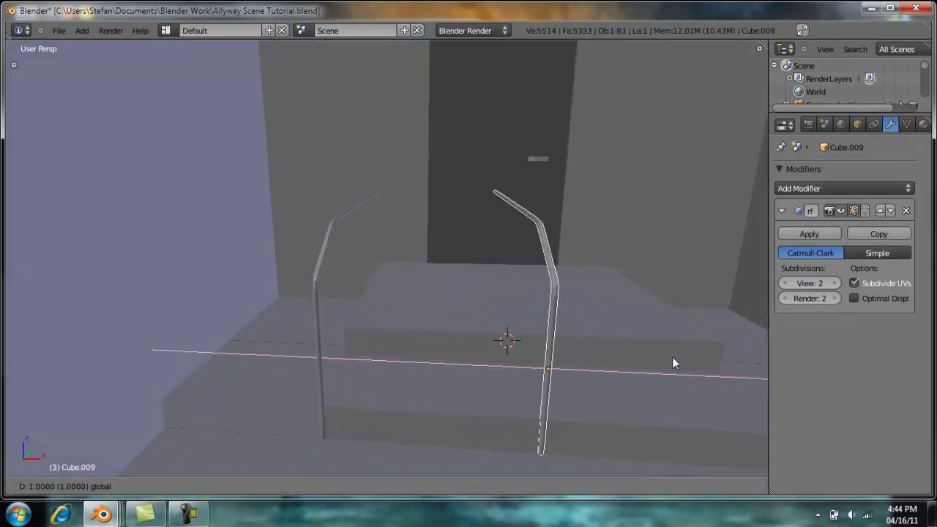
key(Return)
middle_drag(666, 308, 667, 349)
key(g)
key(x)
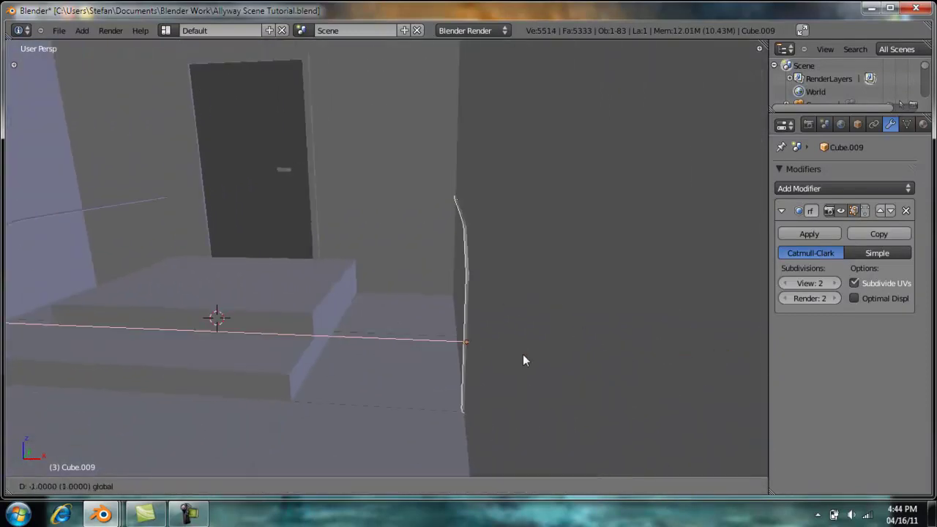
click(337, 355)
middle_drag(336, 358, 390, 357)
middle_drag(326, 307, 392, 322)
Select both steps and scale them narrower along X.
right_click(392, 322)
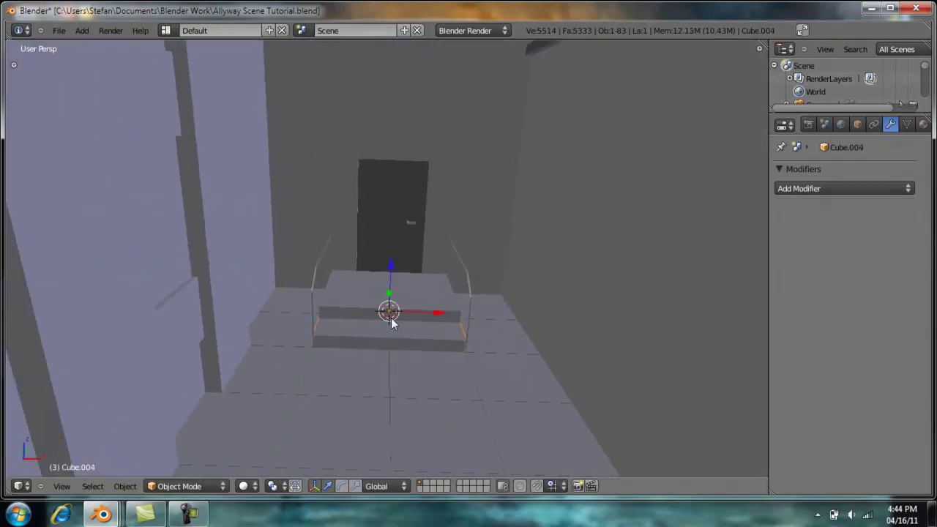
shift+right_click(399, 306)
key(s)
key(x)
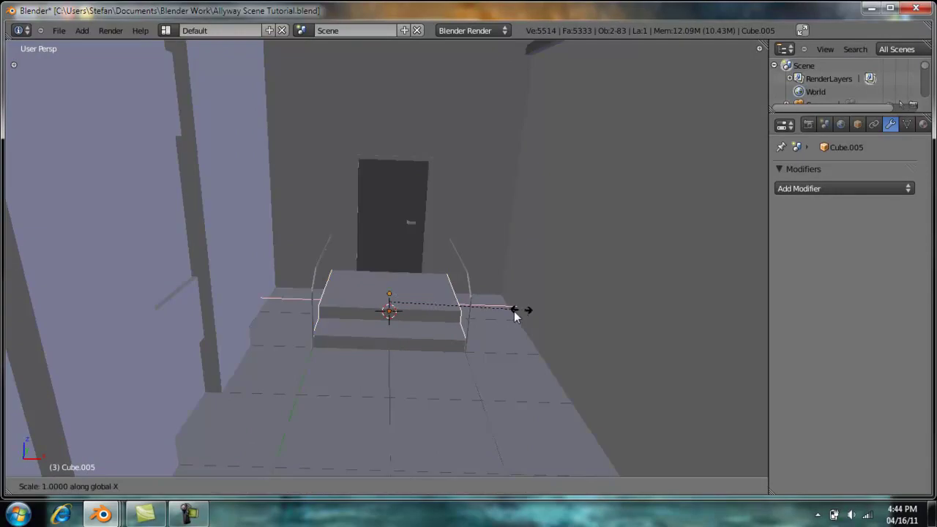
click(497, 311)
Move both handrails inward along X to line up with the side edges of the narrowed steps.
right_click(314, 277)
right_click(314, 277)
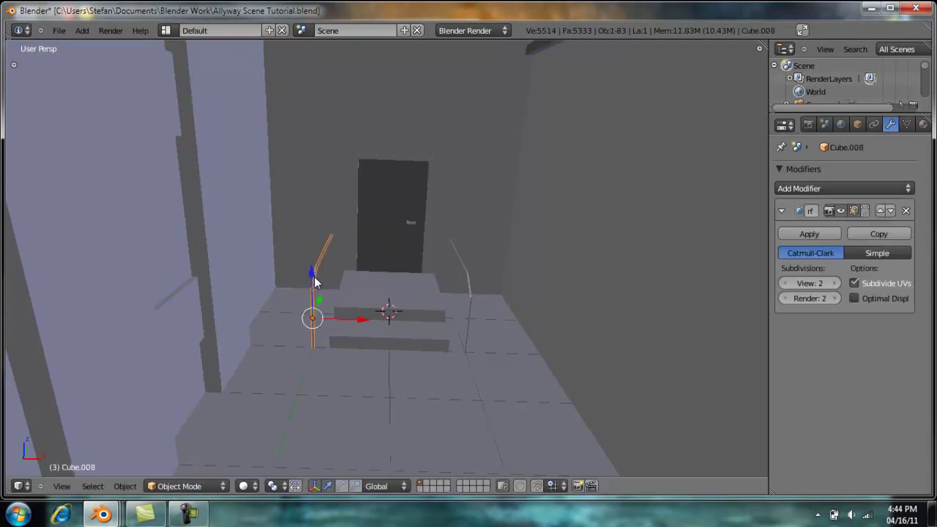
key(g)
key(x)
click(378, 322)
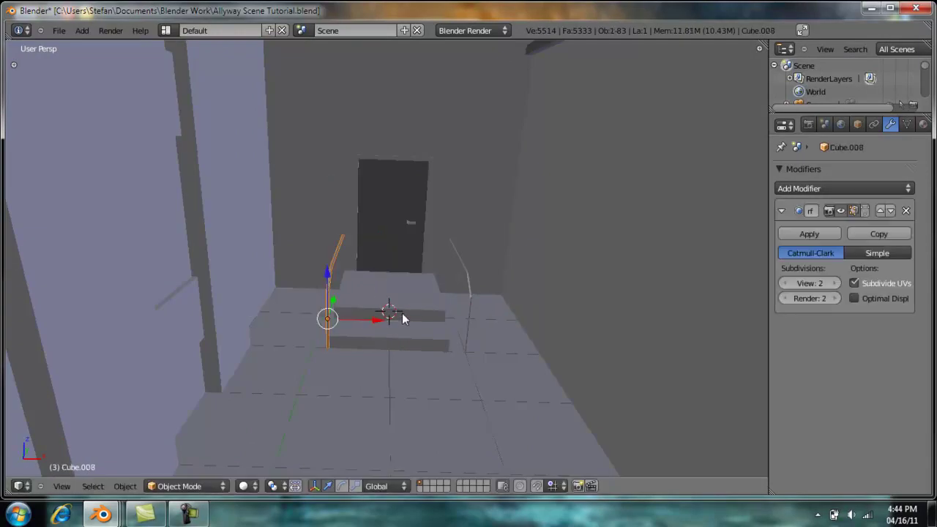
key(shift+d)
key(x)
click(502, 324)
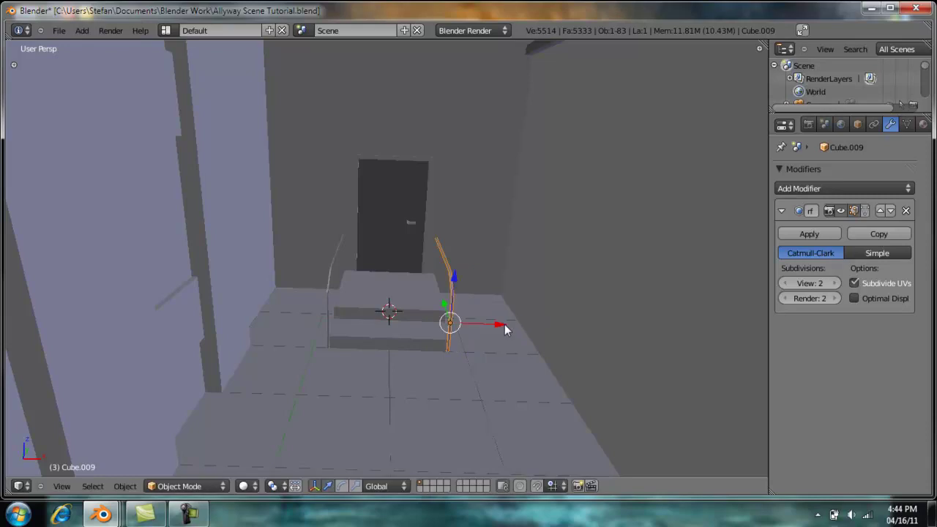
Apply the Subdivision Surface modifier on both handrails, join them into one object, and clear the selection.
click(785, 234)
right_click(339, 254)
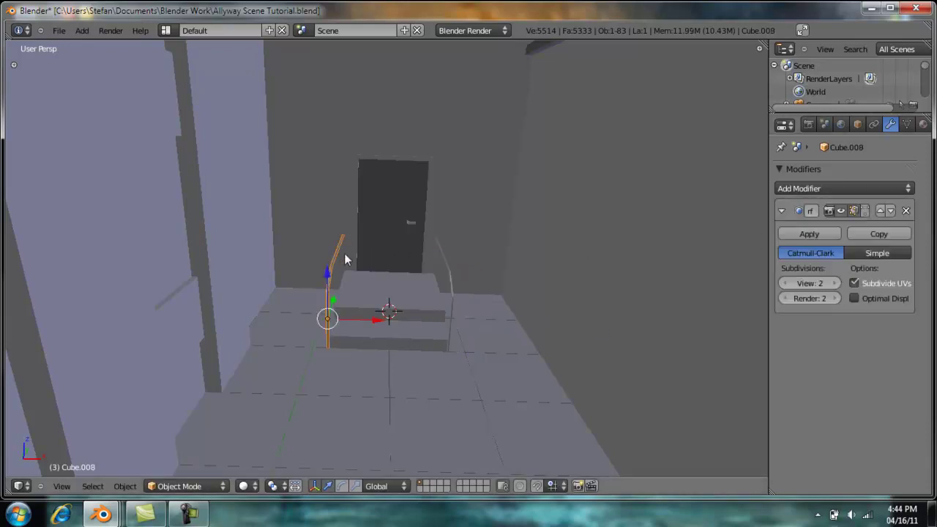
click(794, 238)
right_click(447, 258)
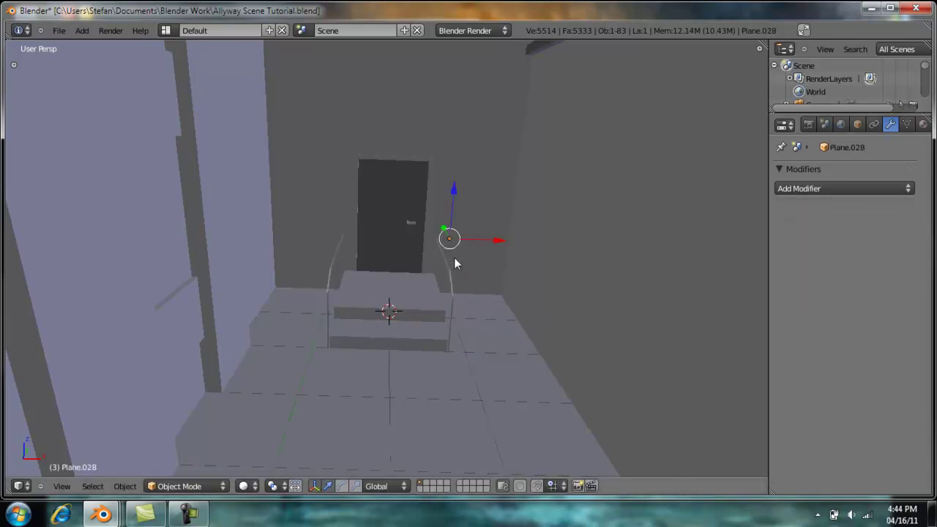
right_click(448, 267)
shift+right_click(336, 270)
key(ctrl+j)
key(a)
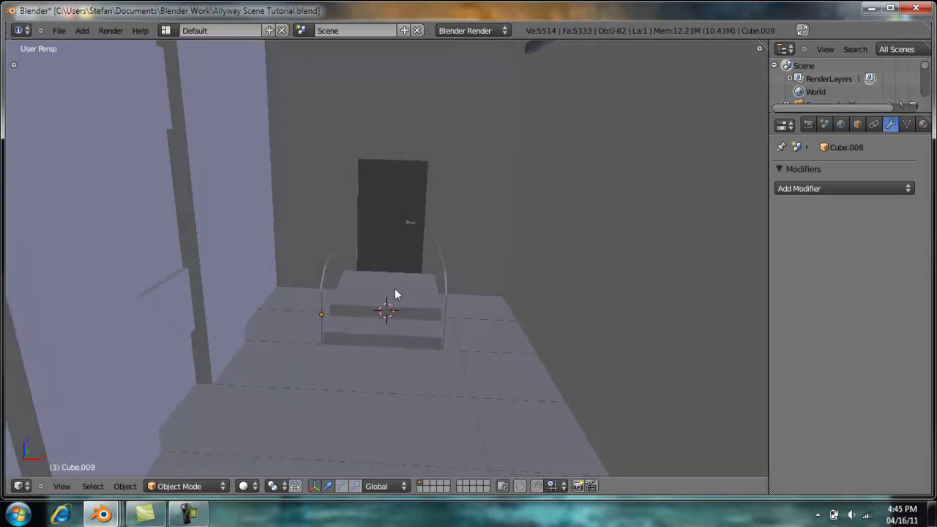
Save the alley scene over the existing file.
scroll(388, 271, down, 5)
key(ctrl+s)
click(385, 297)
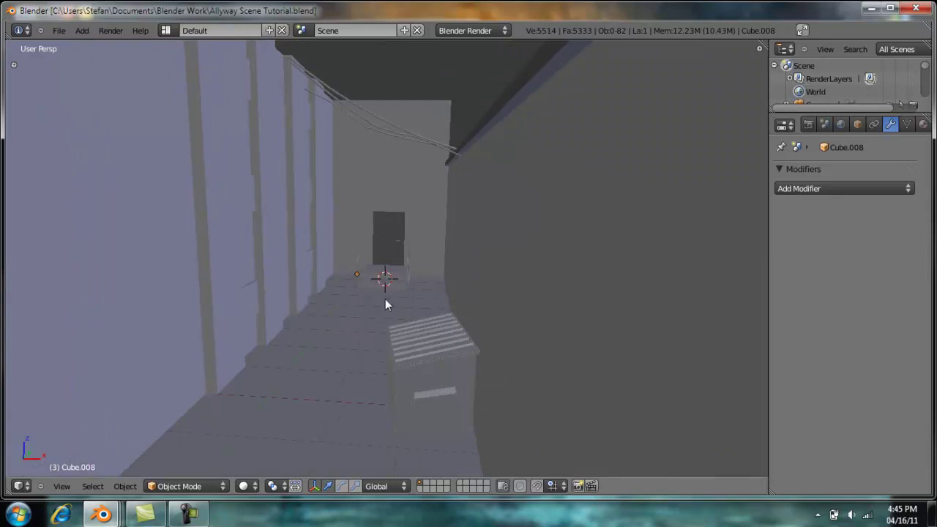
Snap the 3D cursor to the alley's ground plane near the dumpster.
middle_drag(362, 298, 397, 307)
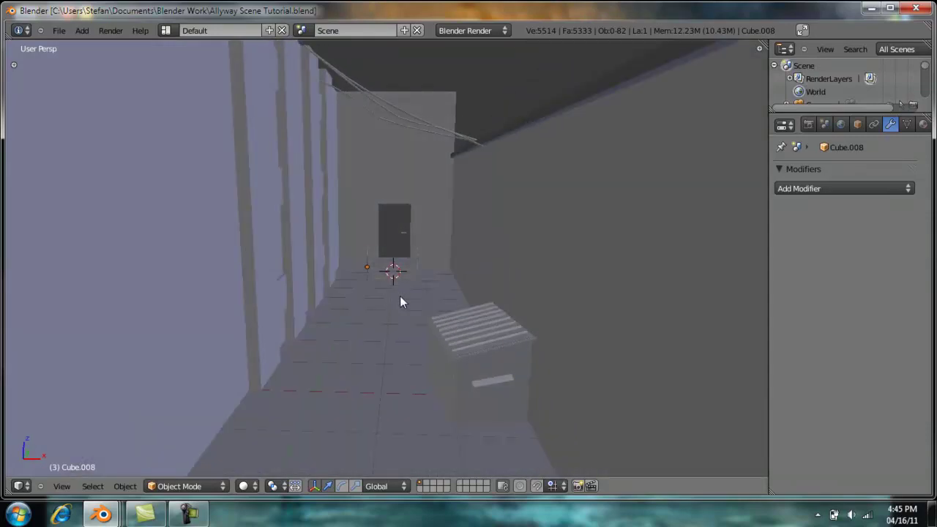
middle_drag(443, 340, 387, 319)
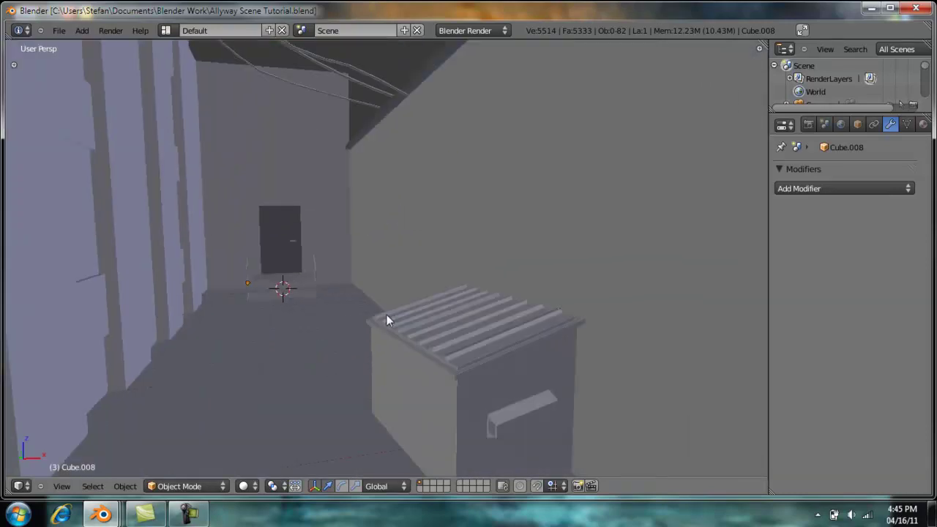
right_click(321, 334)
middle_drag(321, 336, 322, 377)
key(shift+s)
click(277, 387)
key(shift+s)
click(298, 413)
Add a cube at the 3D cursor, raise it along Z, and move it along X away from the dumpster.
key(a)
key(shift+a)
mouse_move(315, 313)
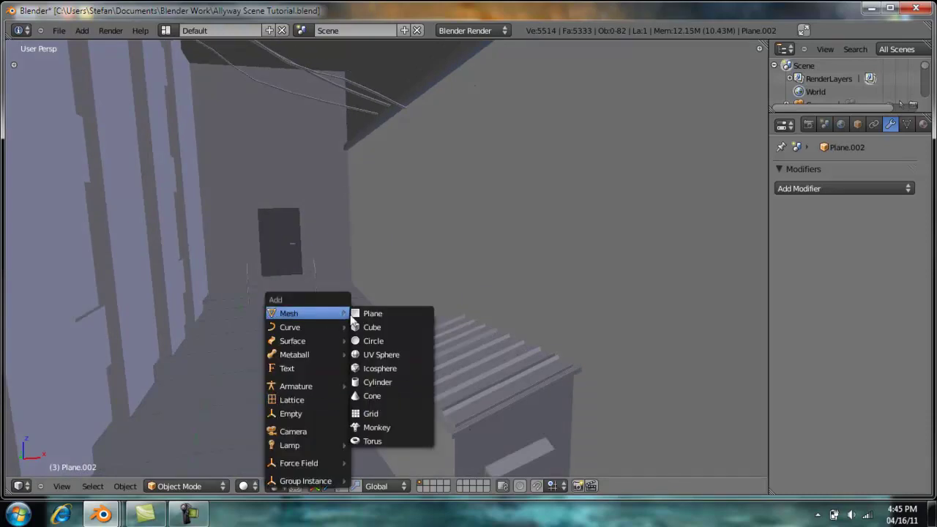
click(384, 326)
drag(370, 346, 370, 269)
drag(415, 298, 337, 306)
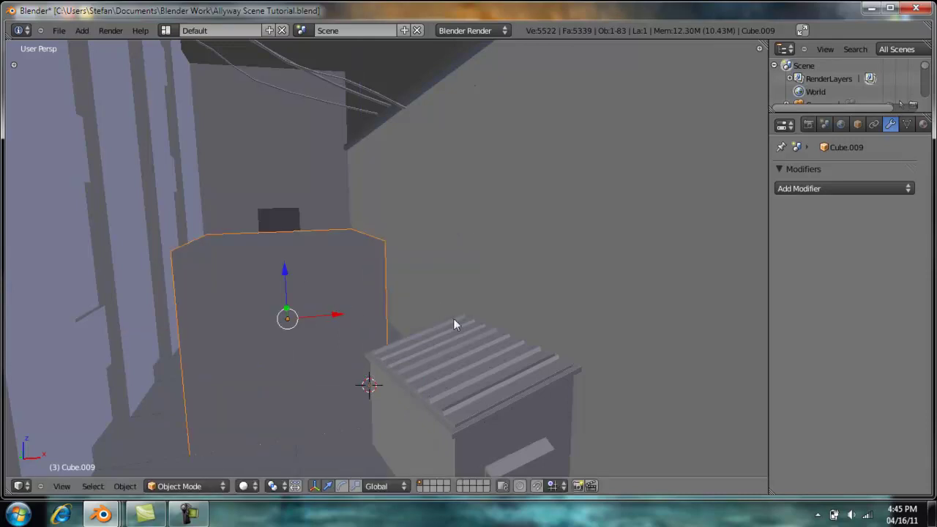
Scale the cube down, raise it above the ground, and move it along X against the long wall on the dumpster's side.
key(s)
click(309, 316)
key(g)
key(z)
drag(293, 230, 294, 229)
drag(331, 275, 359, 282)
In the cube's mesh, move the two lower vertices facing the alley along X toward the wall to slant that side.
scroll(349, 319, up, 5)
middle_drag(348, 318, 415, 322)
scroll(403, 315, up, 2)
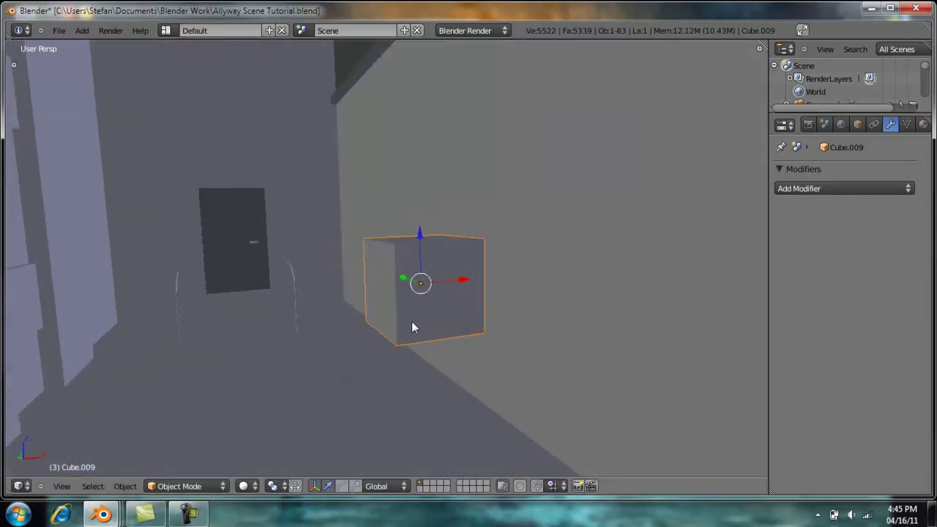
key(Tab)
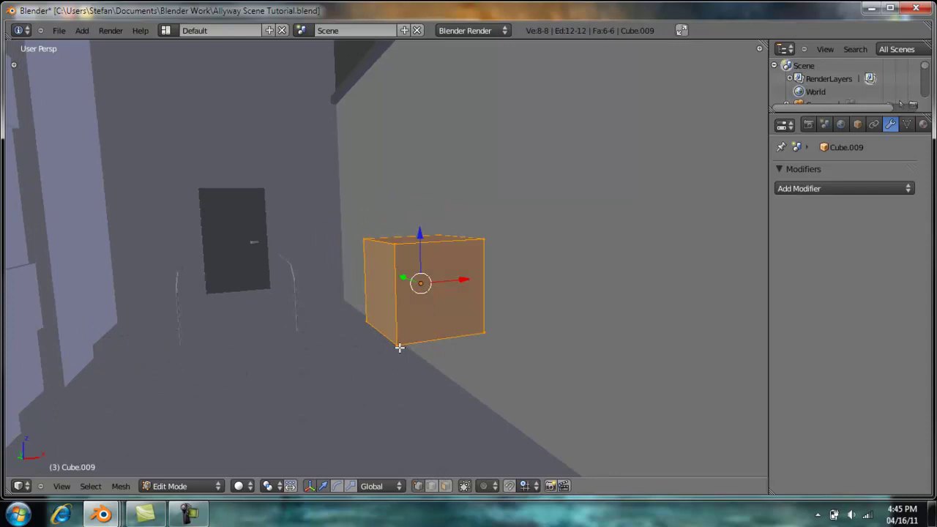
right_click(400, 347)
shift+right_click(371, 325)
drag(430, 329, 452, 323)
key(a)
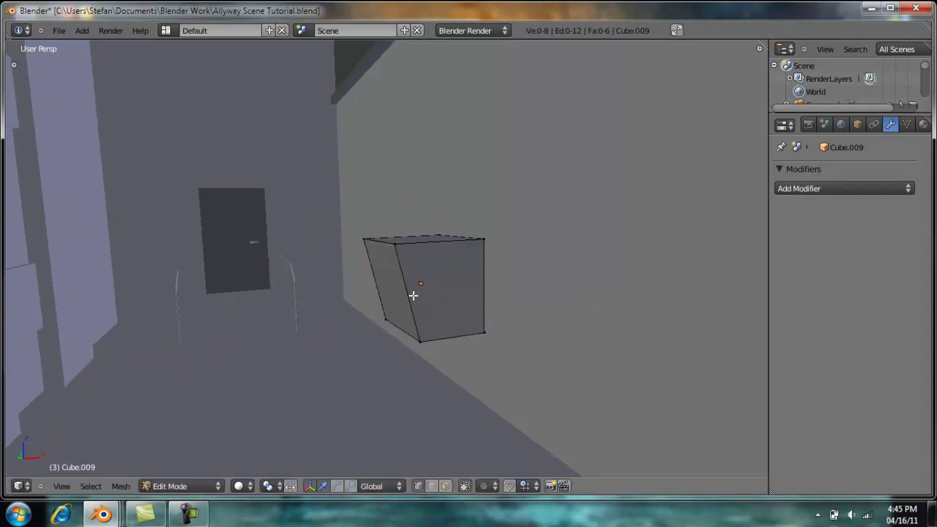
Add two vertical edge loops to the slanted box, sliding one close to each end.
key(ctrl+r)
click(410, 340)
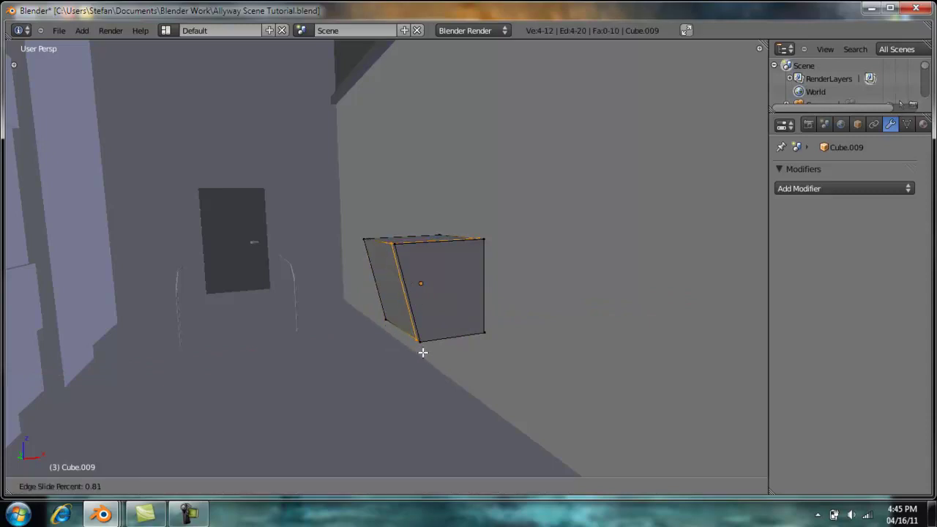
click(418, 350)
key(ctrl+r)
click(396, 320)
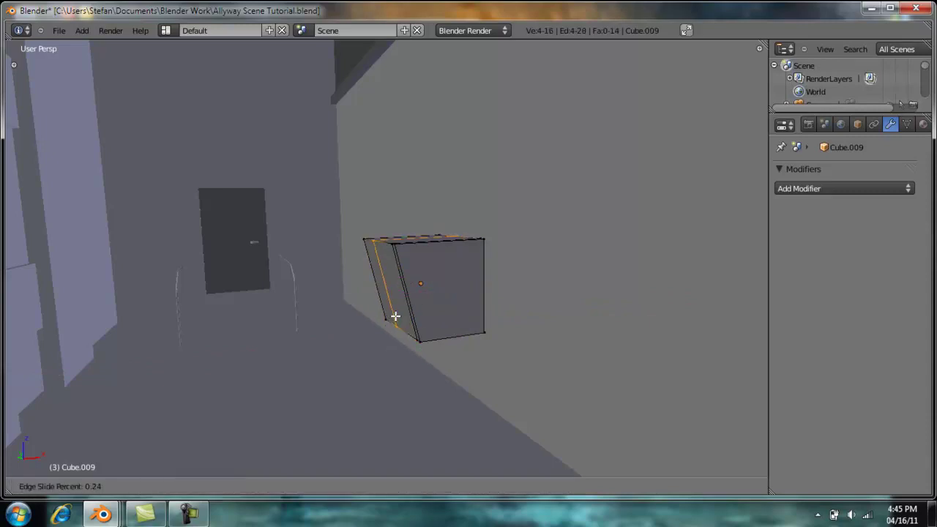
click(386, 315)
Nudge the last vertical loop along Y and add a horizontal edge loop close to the slanted box's upper edge.
middle_drag(387, 314, 427, 311)
key(g)
key(y)
click(427, 311)
key(a)
click(464, 337)
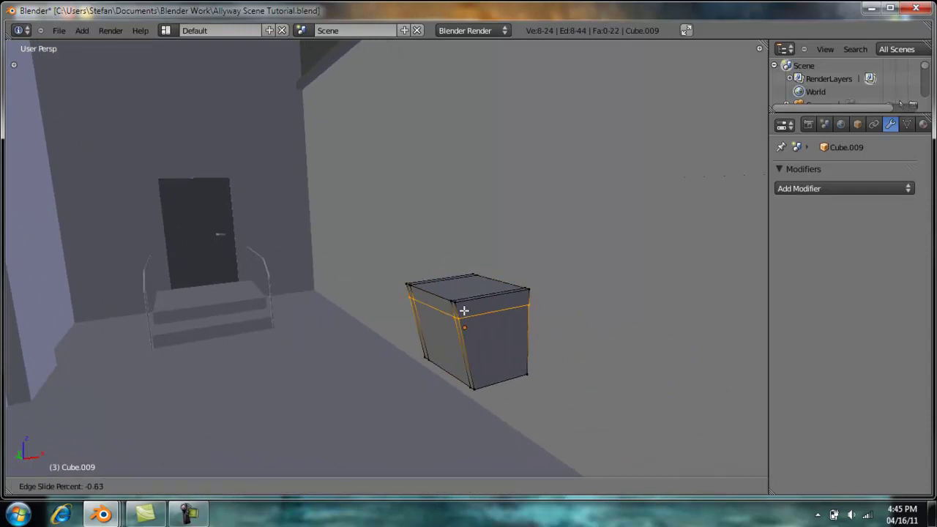
click(451, 342)
key(a)
right_click(451, 313)
key(a)
middle_drag(458, 394, 400, 156)
right_click(391, 125)
shift+right_click(369, 151)
shift+right_click(388, 217)
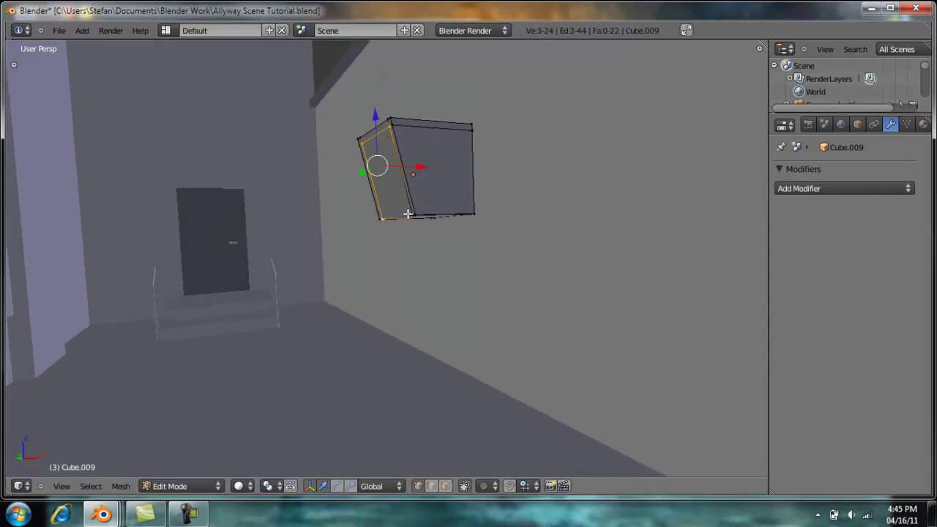
shift+right_click(408, 213)
middle_drag(424, 236, 424, 225)
shift+right_click(467, 111)
key(a)
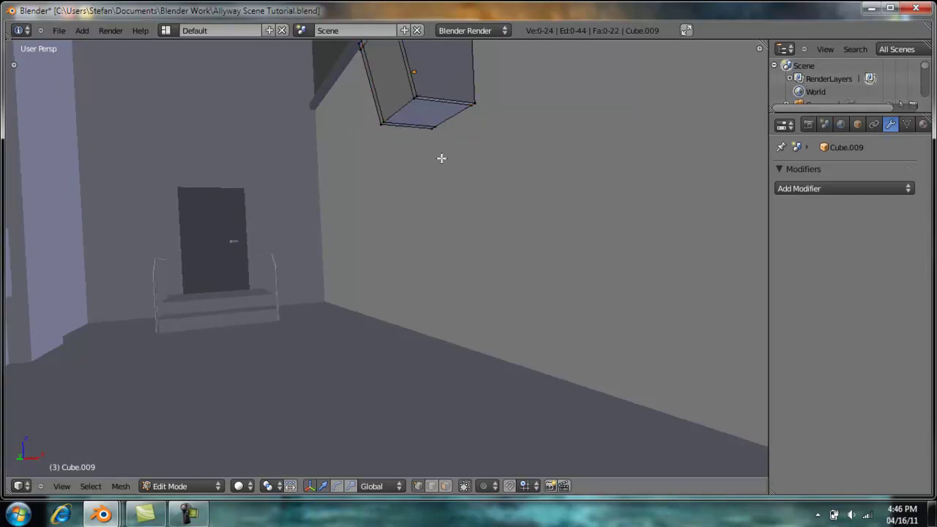
Add an edge loop around the box, sliding it close to the side against the wall.
click(435, 98)
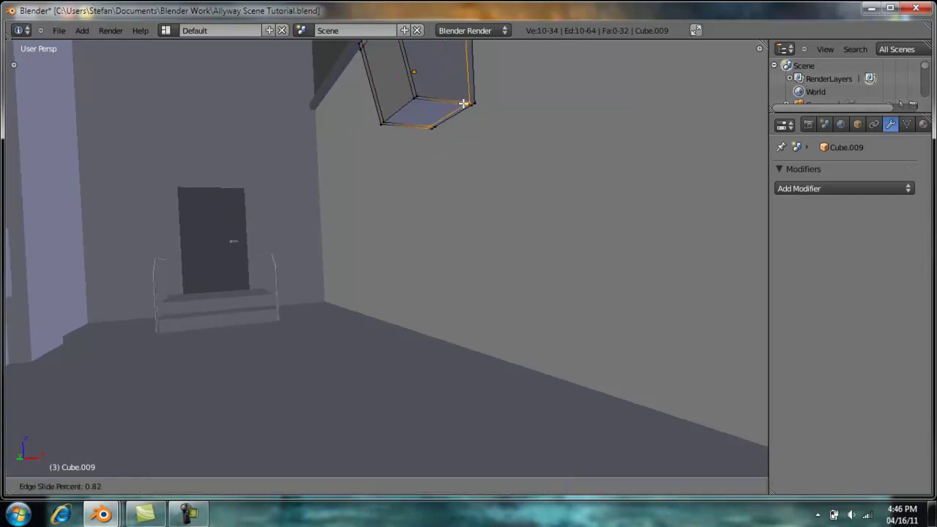
click(462, 115)
key(a)
Select the inner panel of the slanted side, extrude it, and move it slightly along X into the box.
right_click(468, 107)
shift+right_click(431, 122)
shift+right_click(390, 117)
shift+right_click(414, 102)
shift+middle_drag(399, 119, 416, 141)
shift+right_click(436, 171)
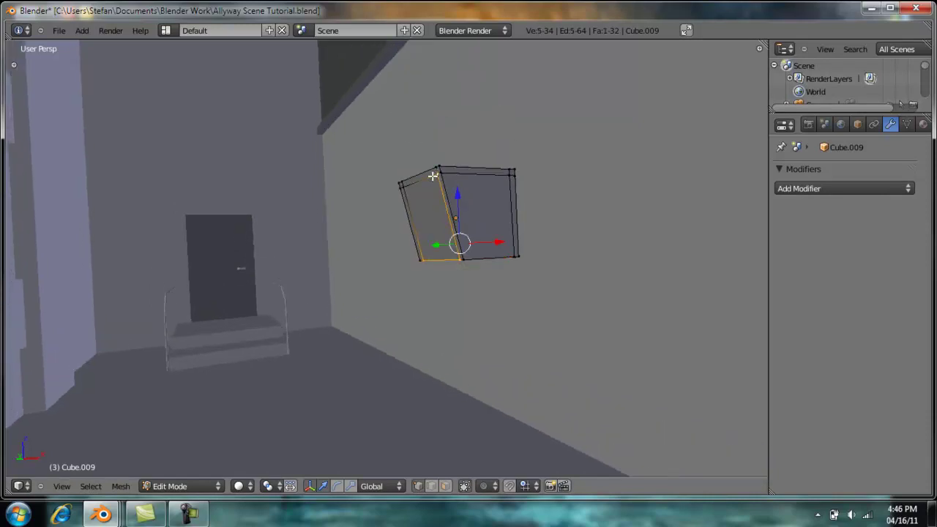
shift+right_click(409, 188)
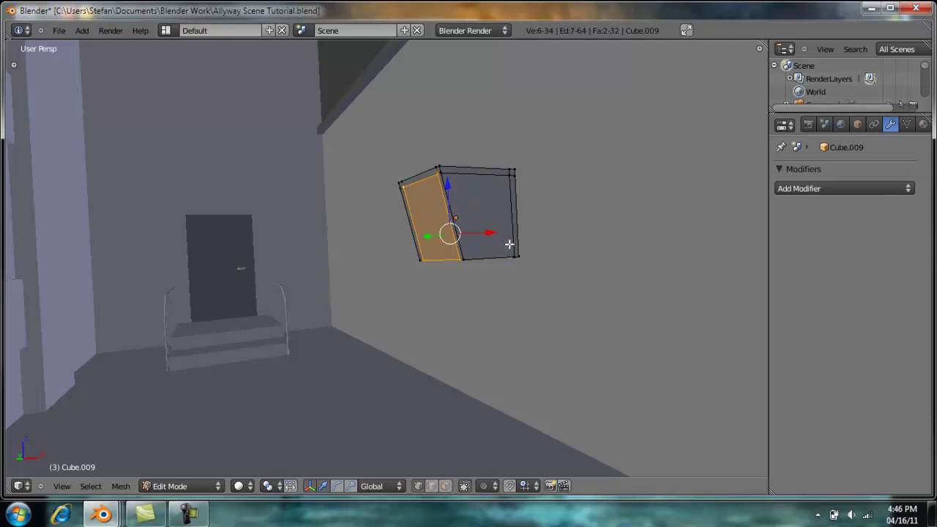
key(e)
key(Escape)
key(g)
key(x)
key(Escape)
click(452, 188)
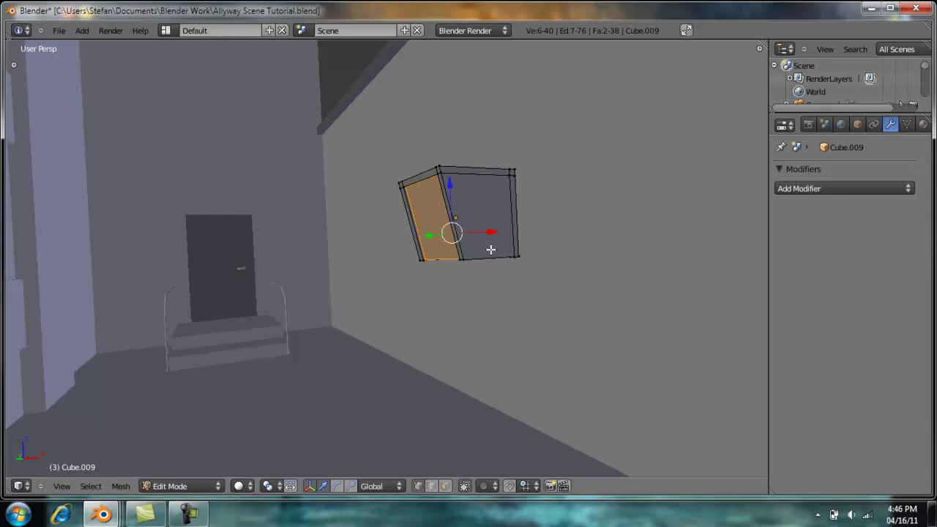
Separate the inner panel into its own object and select it in Object Mode.
key(p)
click(447, 247)
key(Tab)
right_click(437, 229)
Give the separated panel a new material with Emit set to 0.90.
click(923, 125)
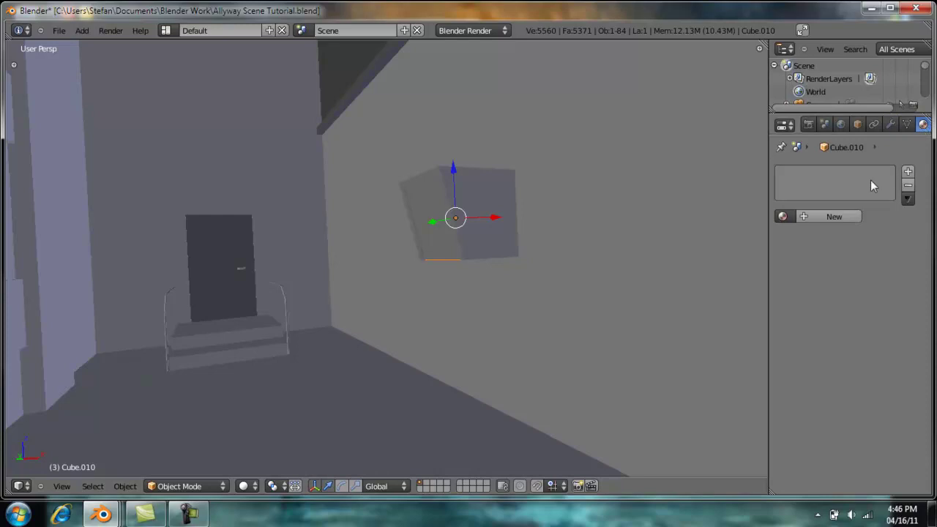
middle_drag(679, 219, 617, 210)
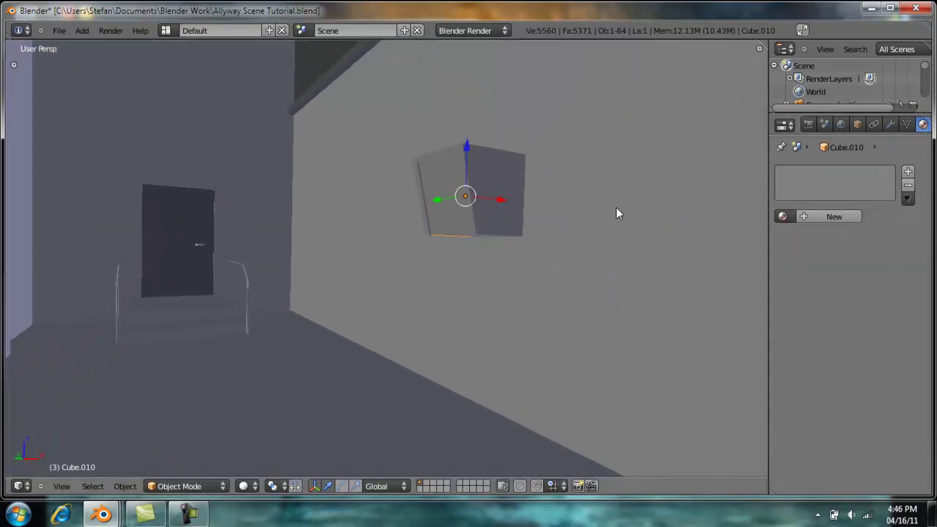
middle_drag(502, 221, 502, 231)
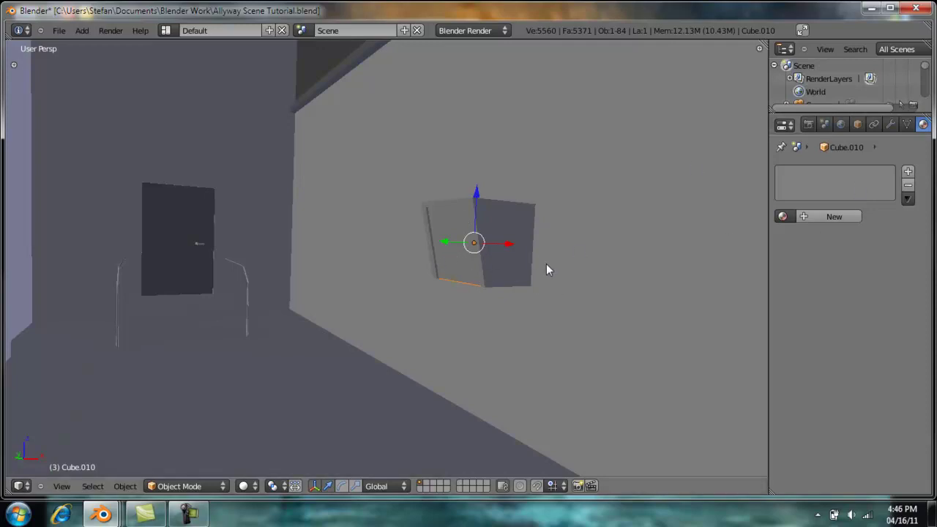
click(842, 214)
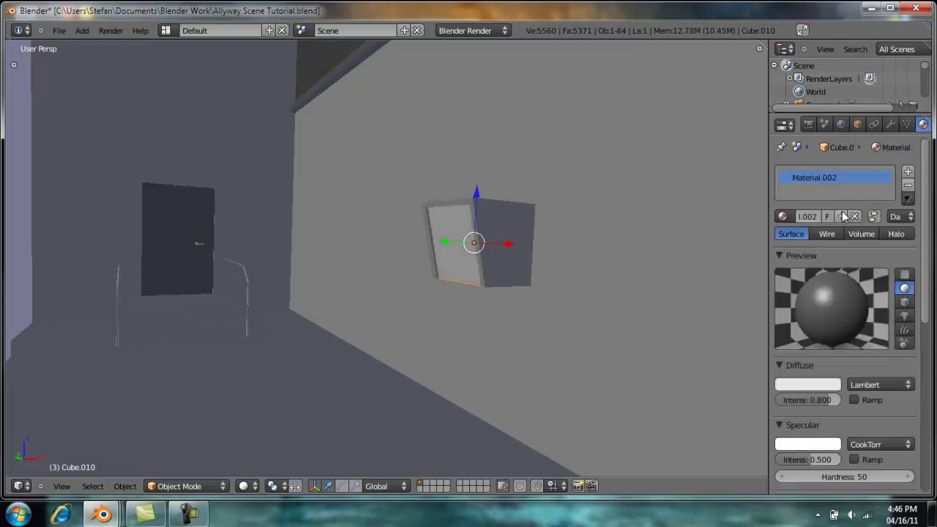
scroll(808, 395, down, 3)
drag(808, 435, 879, 435)
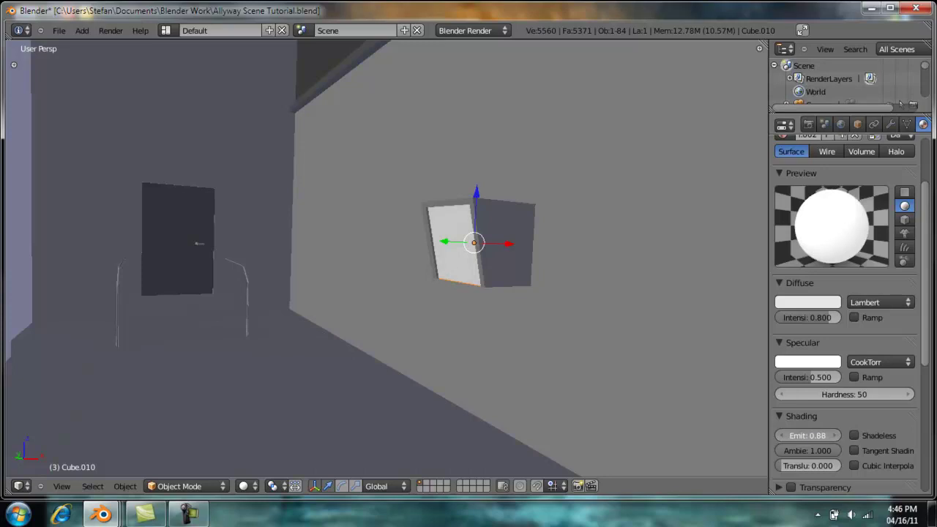
middle_drag(410, 261, 407, 269)
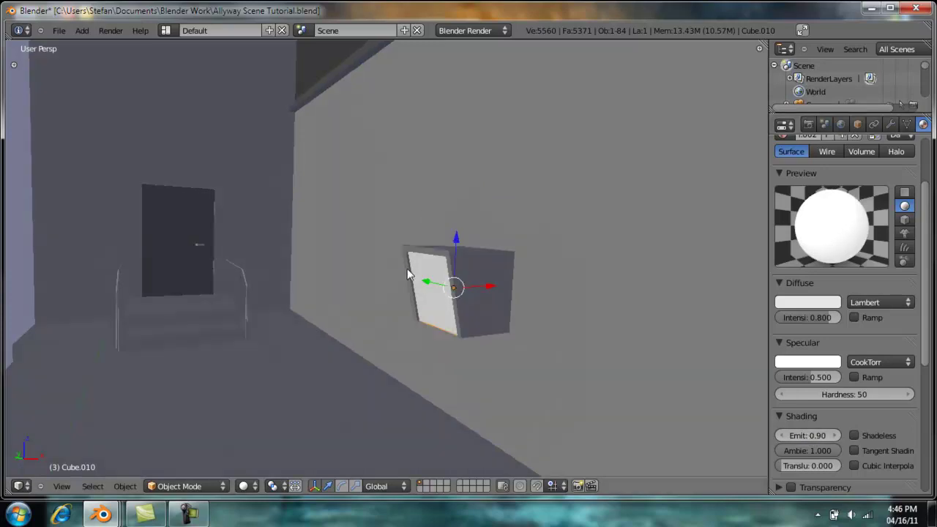
Select the box together with its glowing panel, move them along X, and raise them high up the wall.
shift+right_click(464, 291)
right_click(438, 300)
right_click(476, 295)
middle_drag(474, 292, 442, 284)
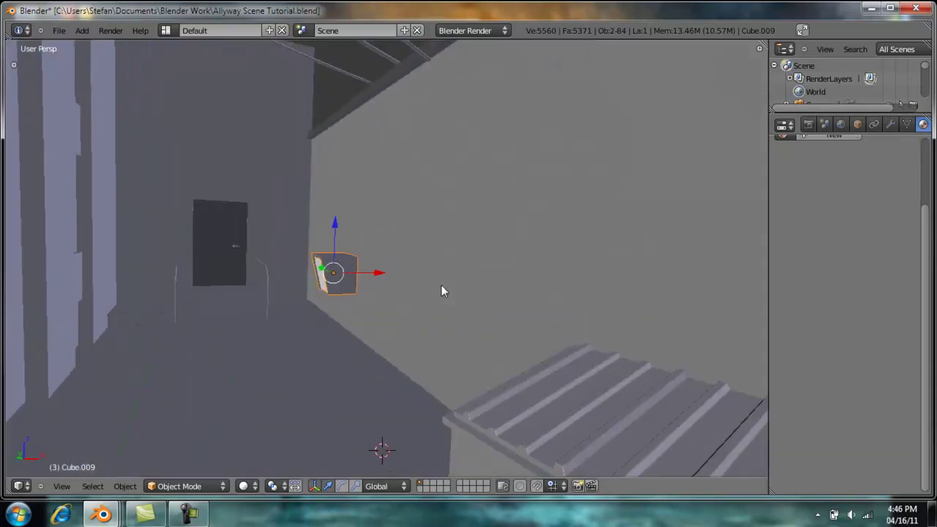
drag(364, 273, 519, 276)
drag(480, 224, 487, 31)
Move the box and panel along Y on the long wall and raise them slightly more.
scroll(447, 171, down, 5)
middle_drag(448, 172, 400, 236)
drag(380, 211, 432, 243)
drag(451, 188, 460, 158)
scroll(473, 212, up, 4)
scroll(468, 216, down, 2)
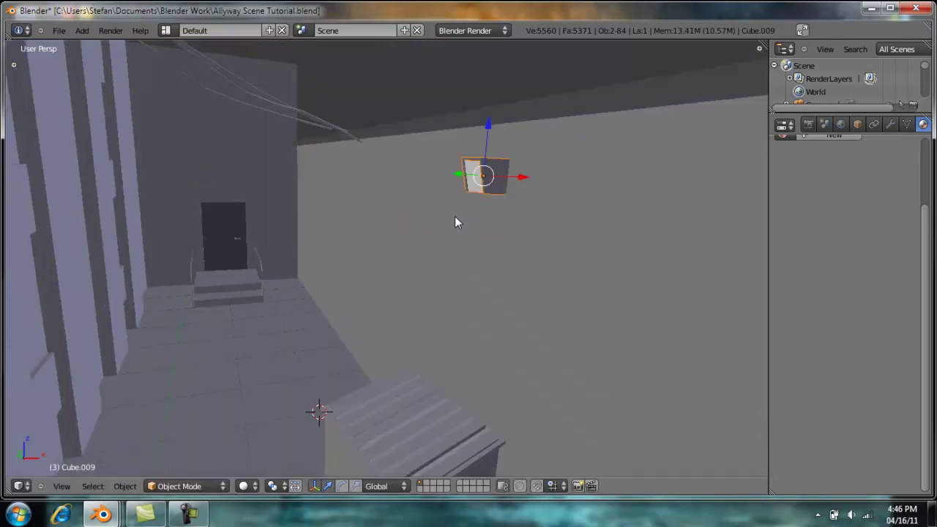
scroll(454, 212, up, 3)
shift+scroll(445, 220, up, 5)
Add a Bevel modifier to the slanted box alone and reduce the bevel width.
right_click(412, 226)
right_click(412, 225)
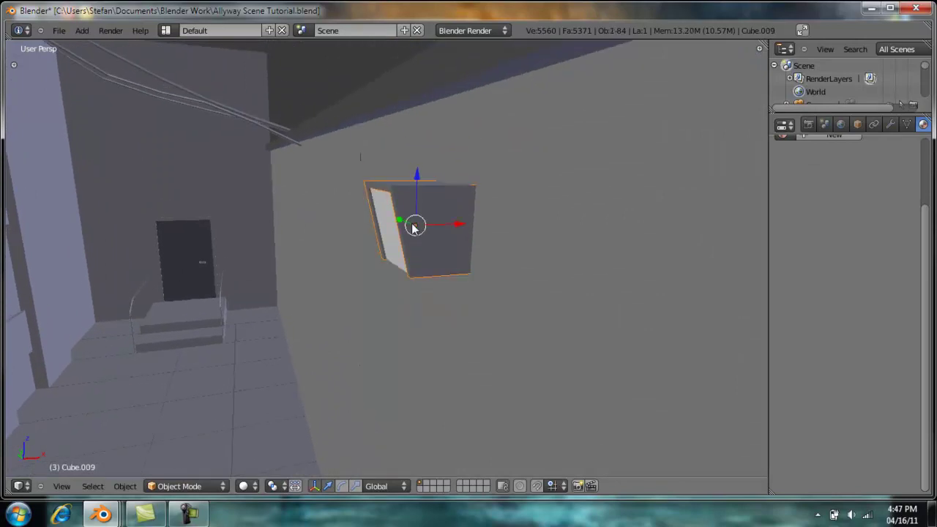
click(892, 124)
click(829, 188)
click(638, 233)
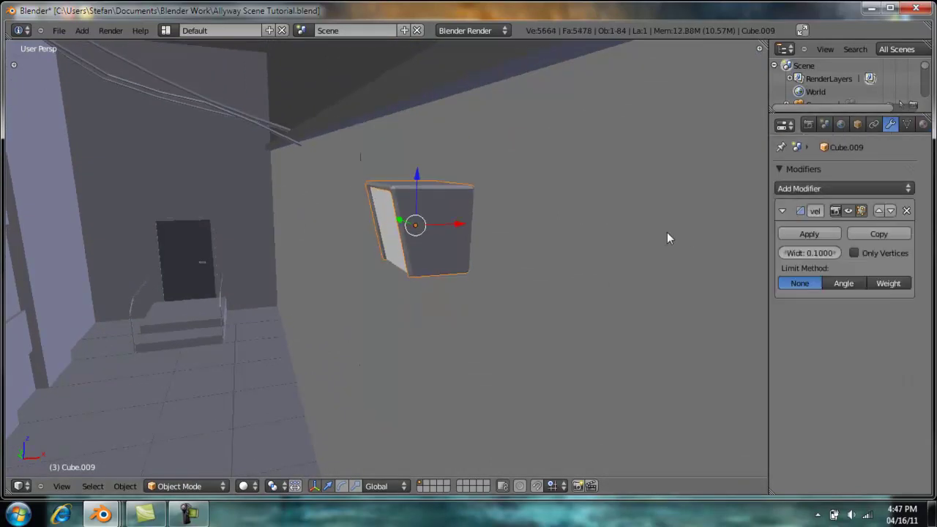
drag(784, 249, 756, 249)
click(835, 234)
Select the panel along with the box and scale both down along Z.
middle_drag(384, 198, 535, 246)
scroll(494, 230, down, 2)
shift+right_click(503, 212)
key(s)
key(z)
click(572, 261)
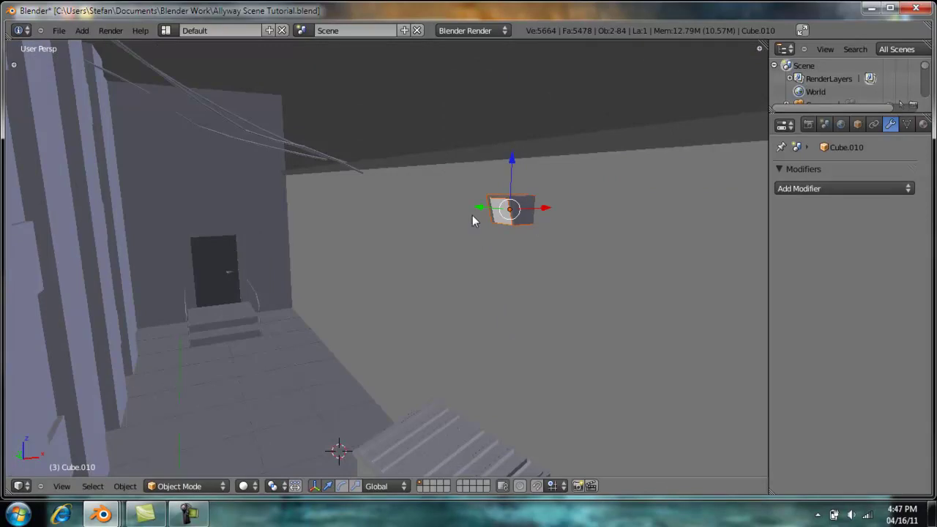
Duplicate the box and panel along Y to the wall at the alley's far end.
middle_drag(466, 222, 493, 211)
key(shift+d)
key(y)
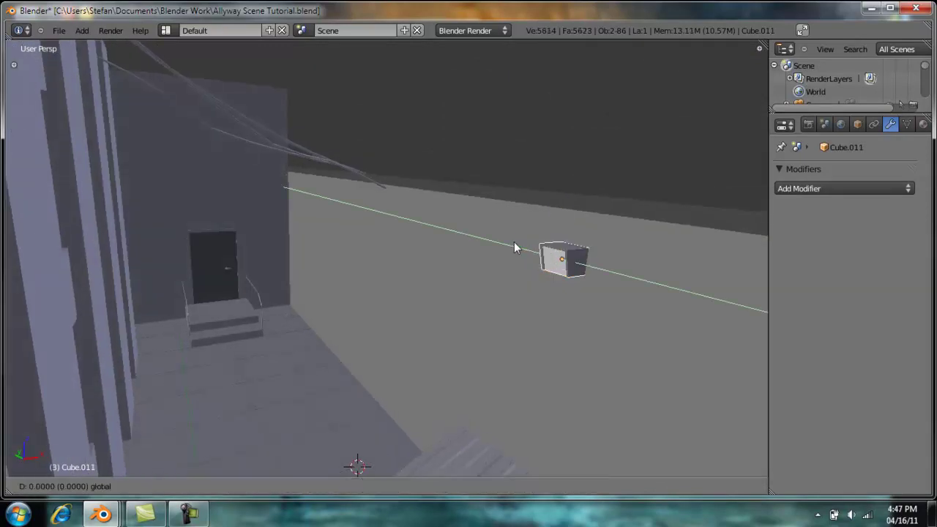
click(245, 239)
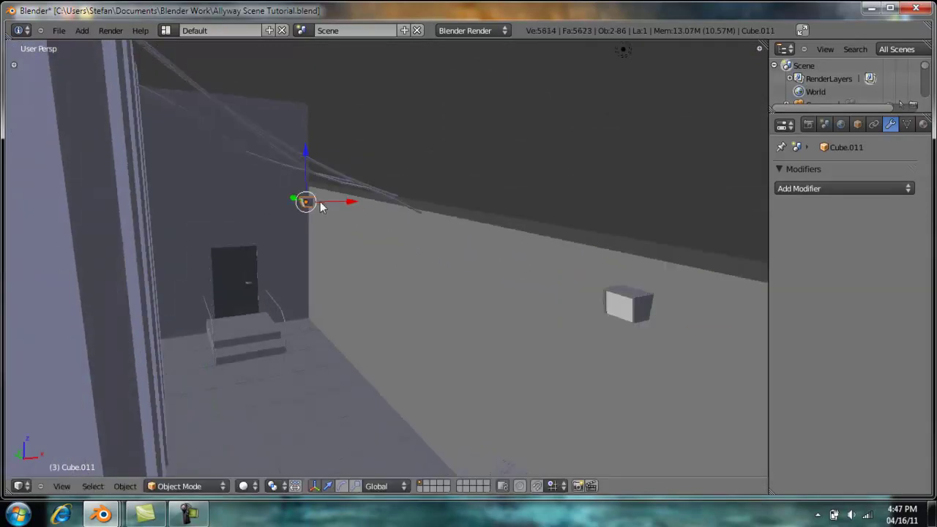
Rotate the duplicated light 90 degrees about Z and move it onto the end wall, high above the door.
scroll(315, 212, up, 4)
middle_drag(337, 272, 335, 309)
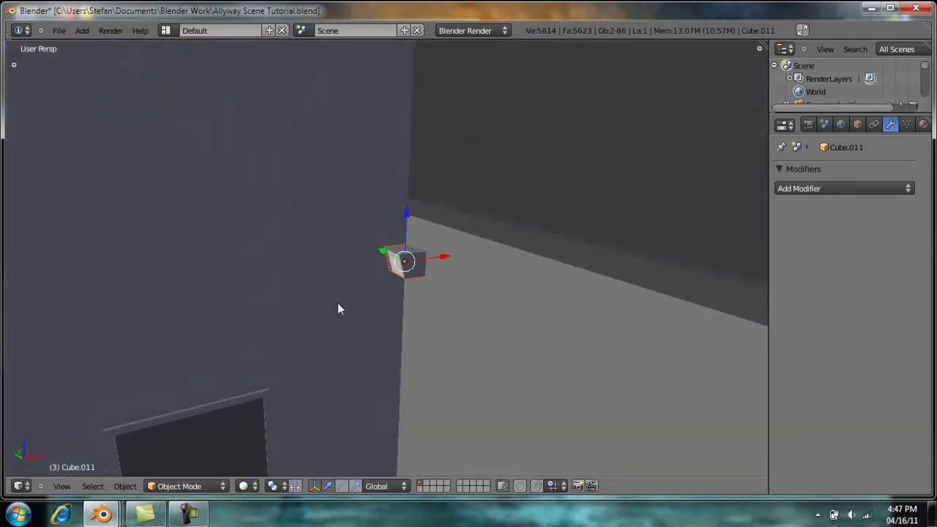
key(r)
text(z90)
click(356, 292)
drag(448, 267, 205, 287)
drag(166, 254, 163, 150)
middle_drag(174, 256, 304, 261)
drag(304, 261, 281, 255)
Save the blend file over the existing version.
middle_drag(414, 314, 339, 331)
key(ctrl+s)
click(337, 328)
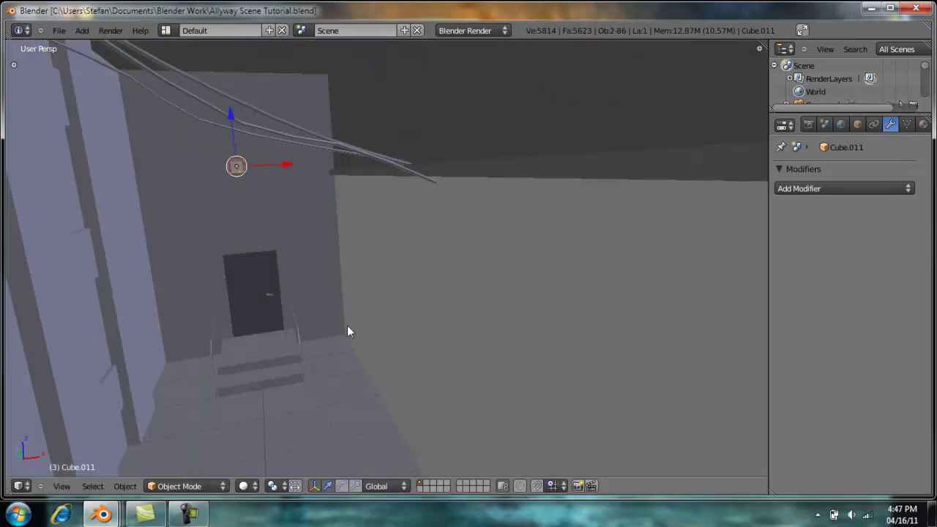
Render a test image of the alley from the camera view, then return to the scene.
middle_drag(400, 318, 478, 316)
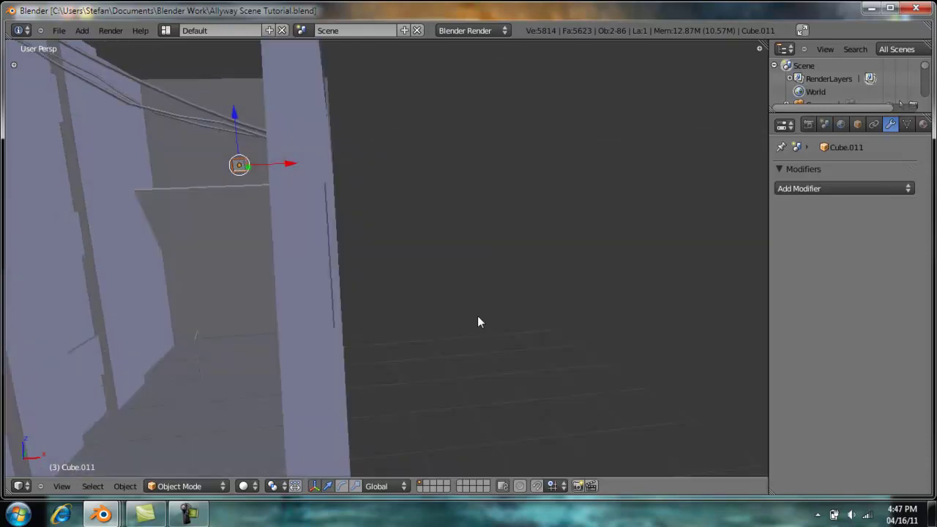
key(KP_0)
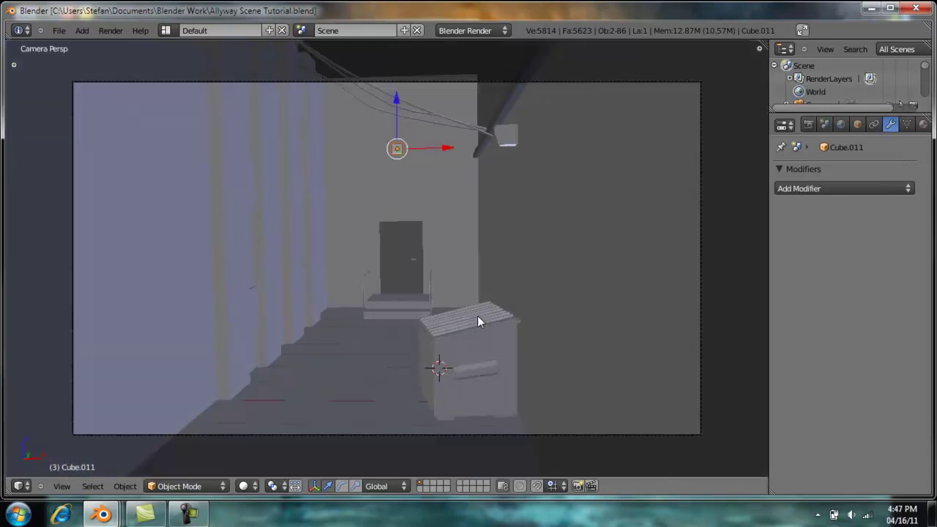
key(F12)
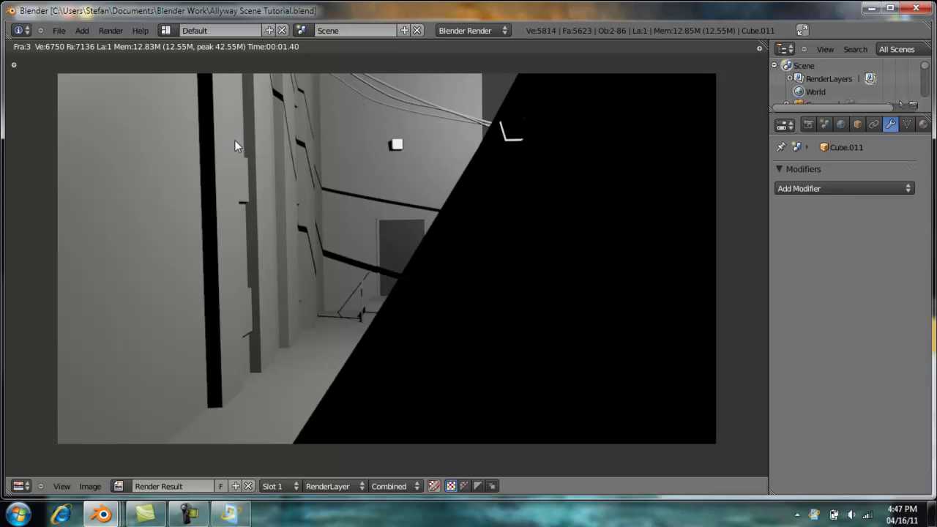
key(Escape)
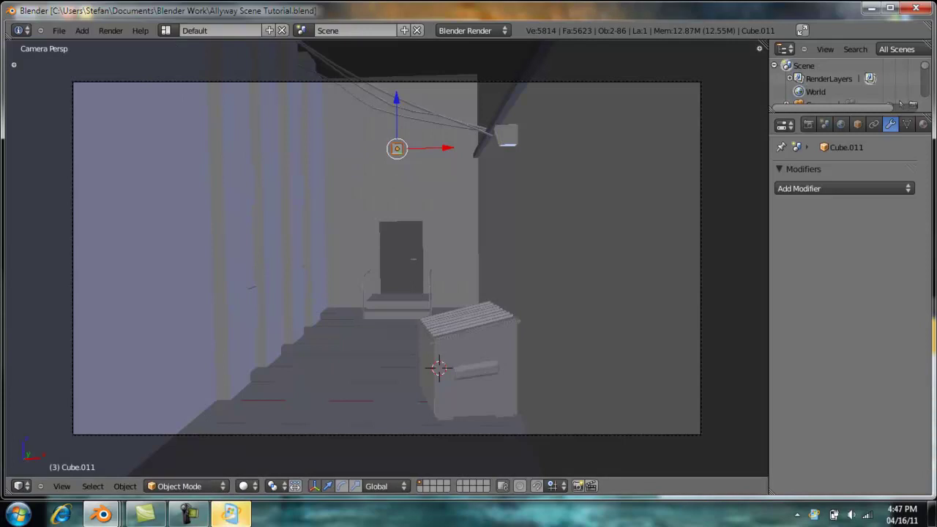